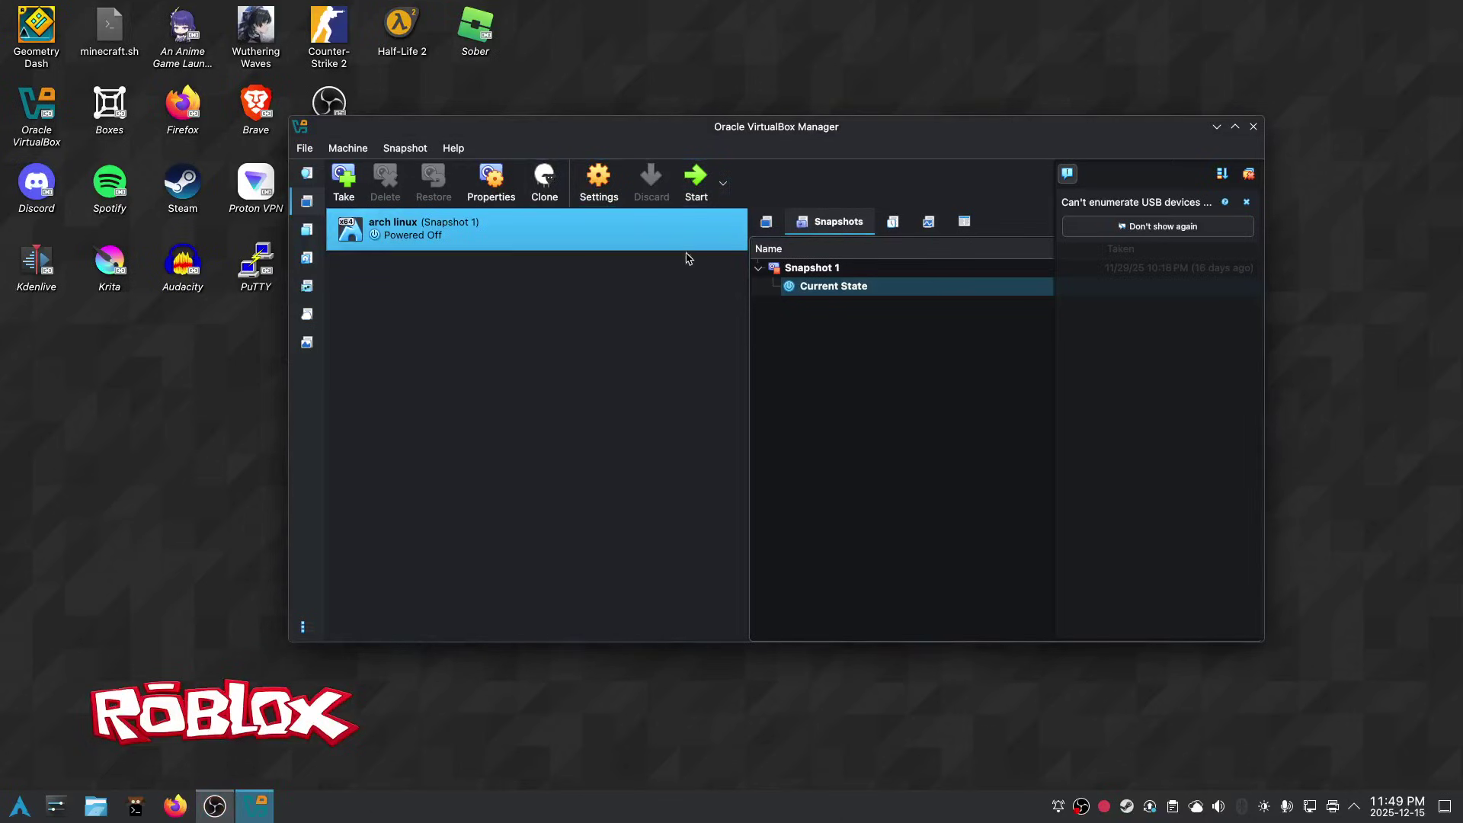
# Boot the arch linux VM using a start option from the Start dropdown.
pyautogui.click(722, 182)
pyautogui.click(737, 221)
pyautogui.write('cf')
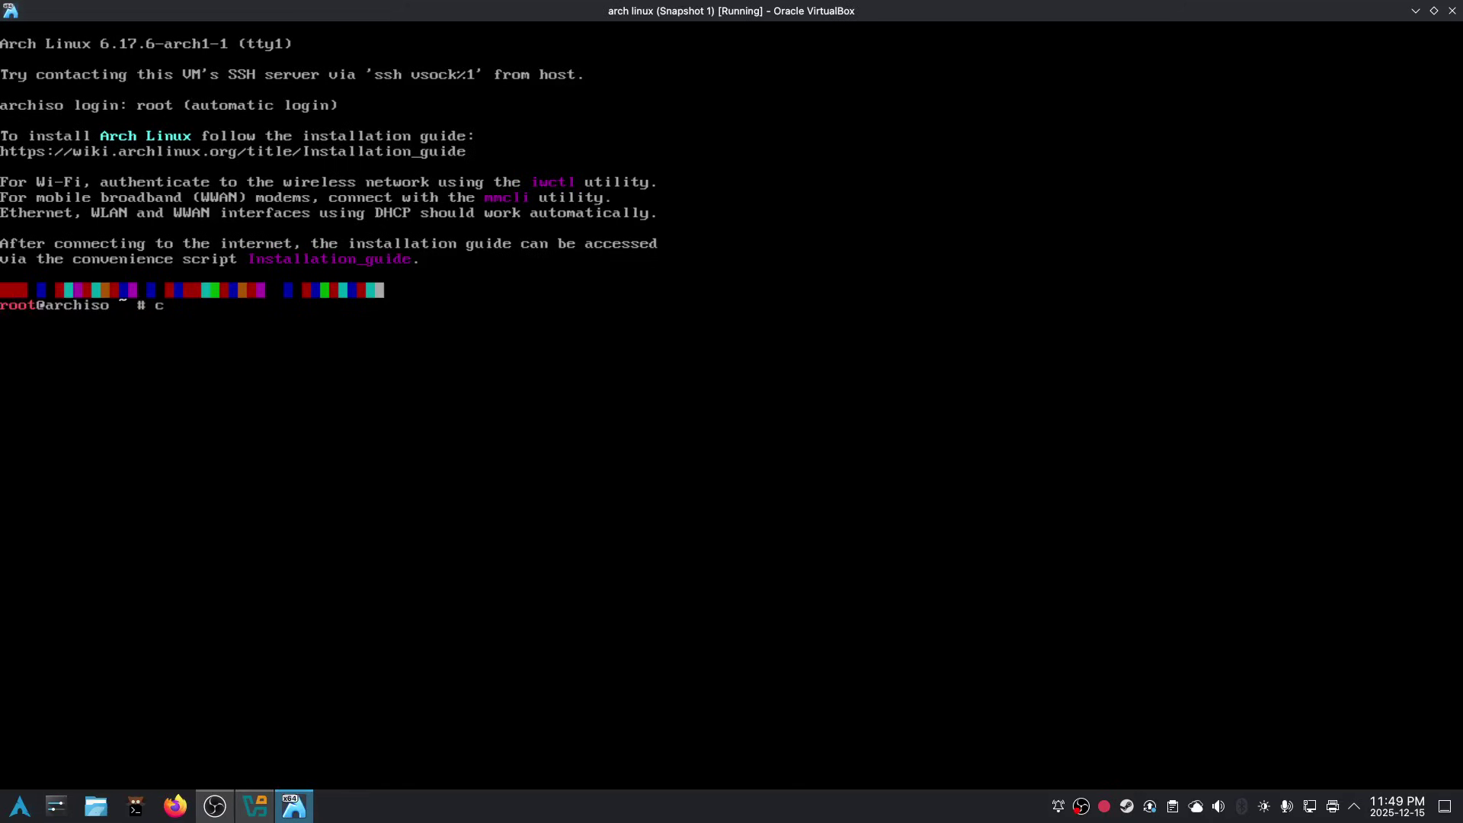
pyautogui.write('disk /d')
pyautogui.write('ev/sda')
# Partition /dev/sda in cfdisk as GPT with an 800M and a 7.2G partition, and write the table.
pyautogui.press('Return')
pyautogui.press('Return')
pyautogui.press('n')
pyautogui.press('BackSpace')
pyautogui.press('BackSpace')
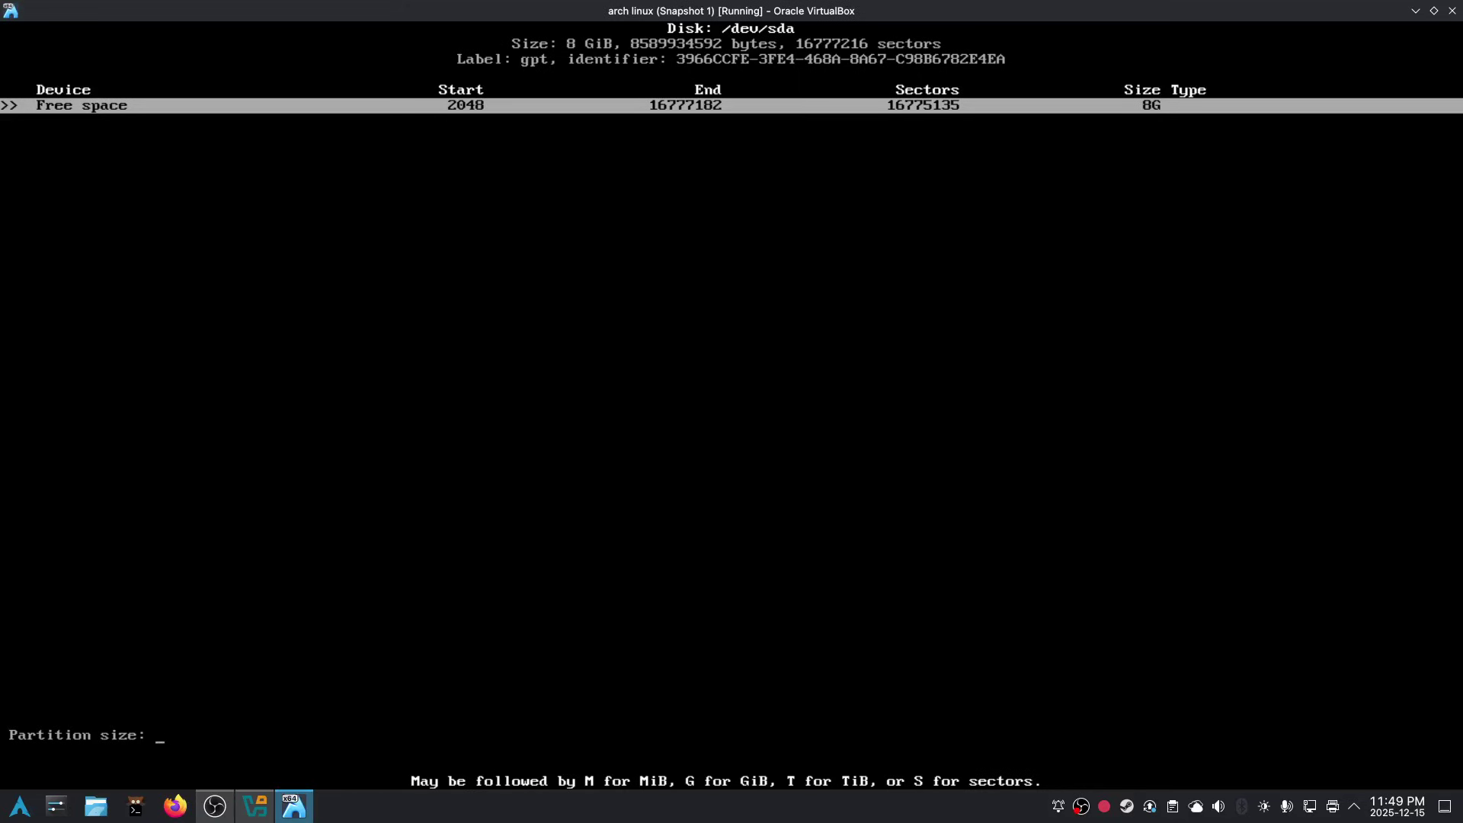
pyautogui.write('800m')
pyautogui.press('Return')
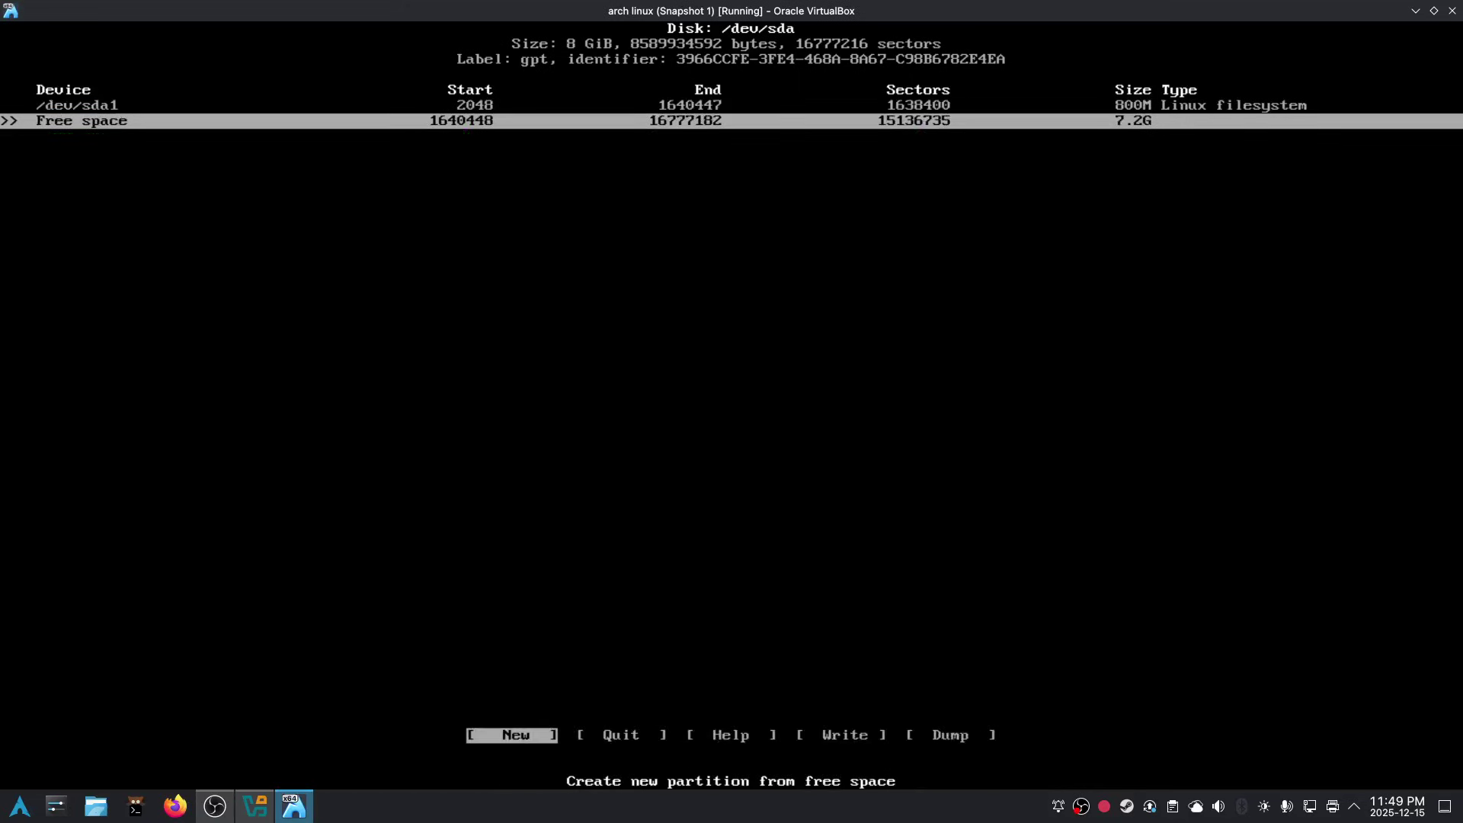
pyautogui.press('Down')
pyautogui.press('Return')
pyautogui.press('Return')
pyautogui.press('Right')
pyautogui.press('Right')
pyautogui.press('Right')
pyautogui.press('Return')
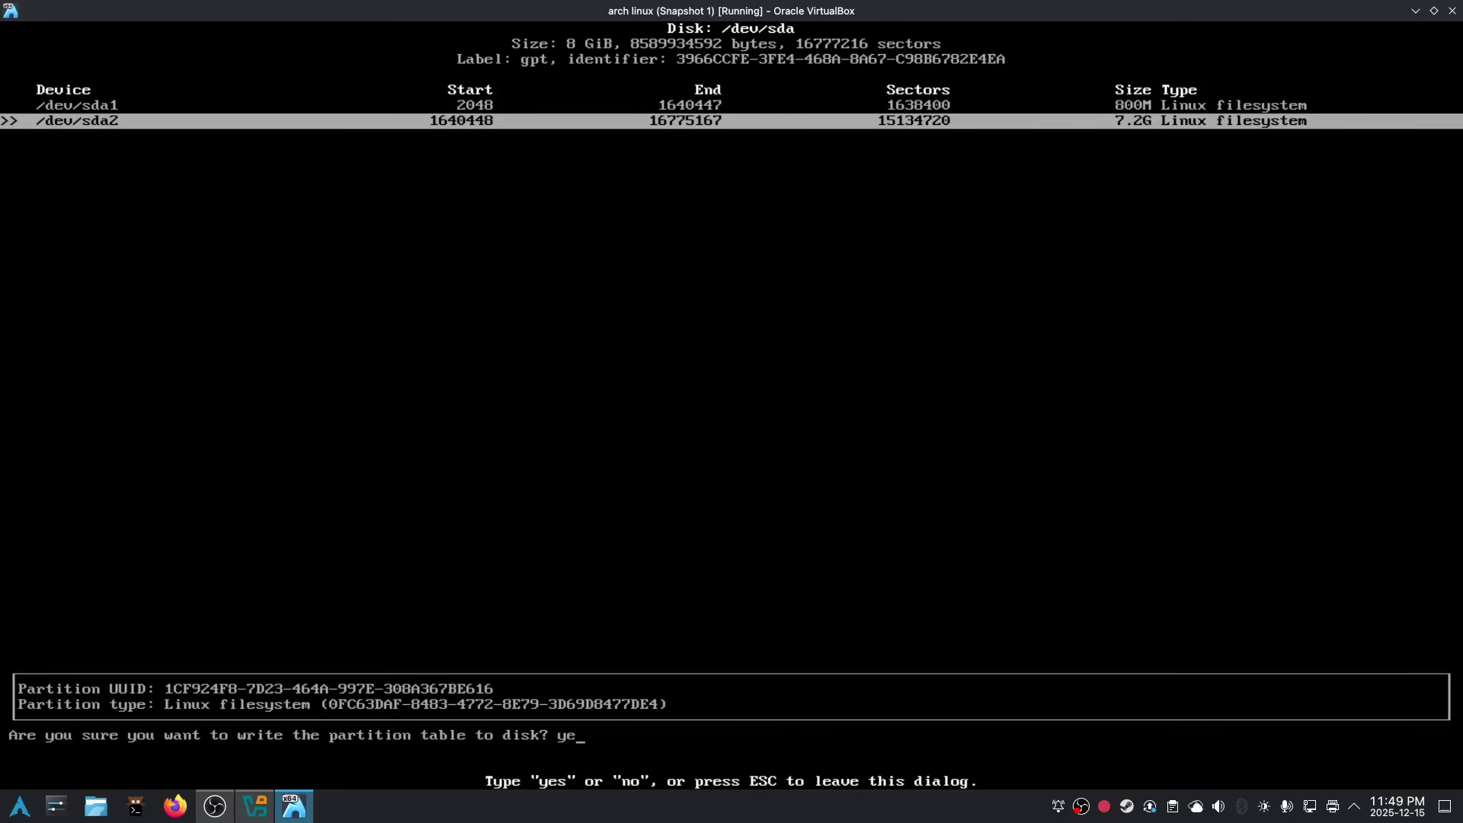
pyautogui.write('yes')
pyautogui.press('Return')
pyautogui.write('qmm')
pyautogui.press('BackSpace')
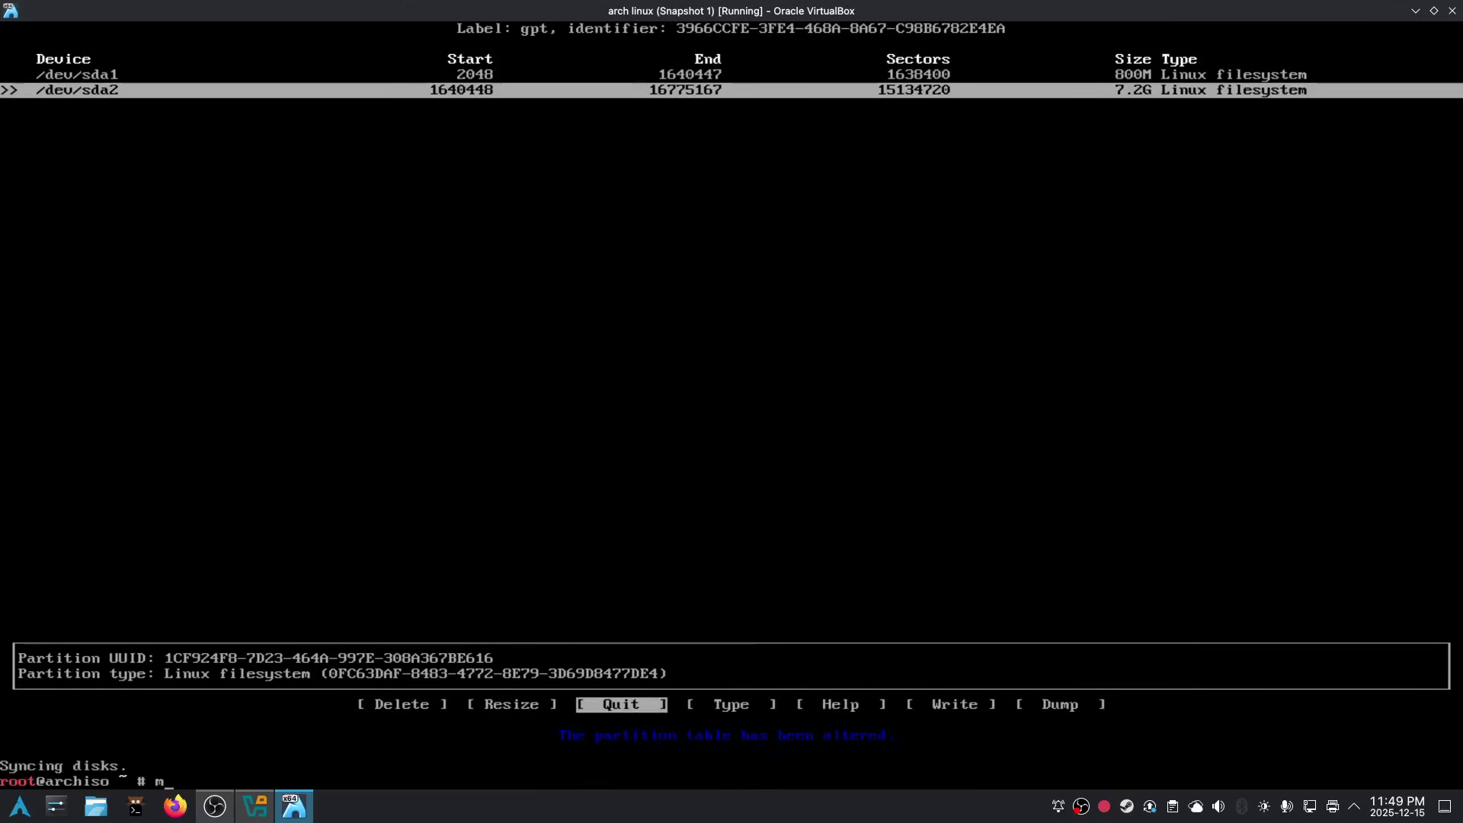
pyautogui.write('kfs.ext4 /')
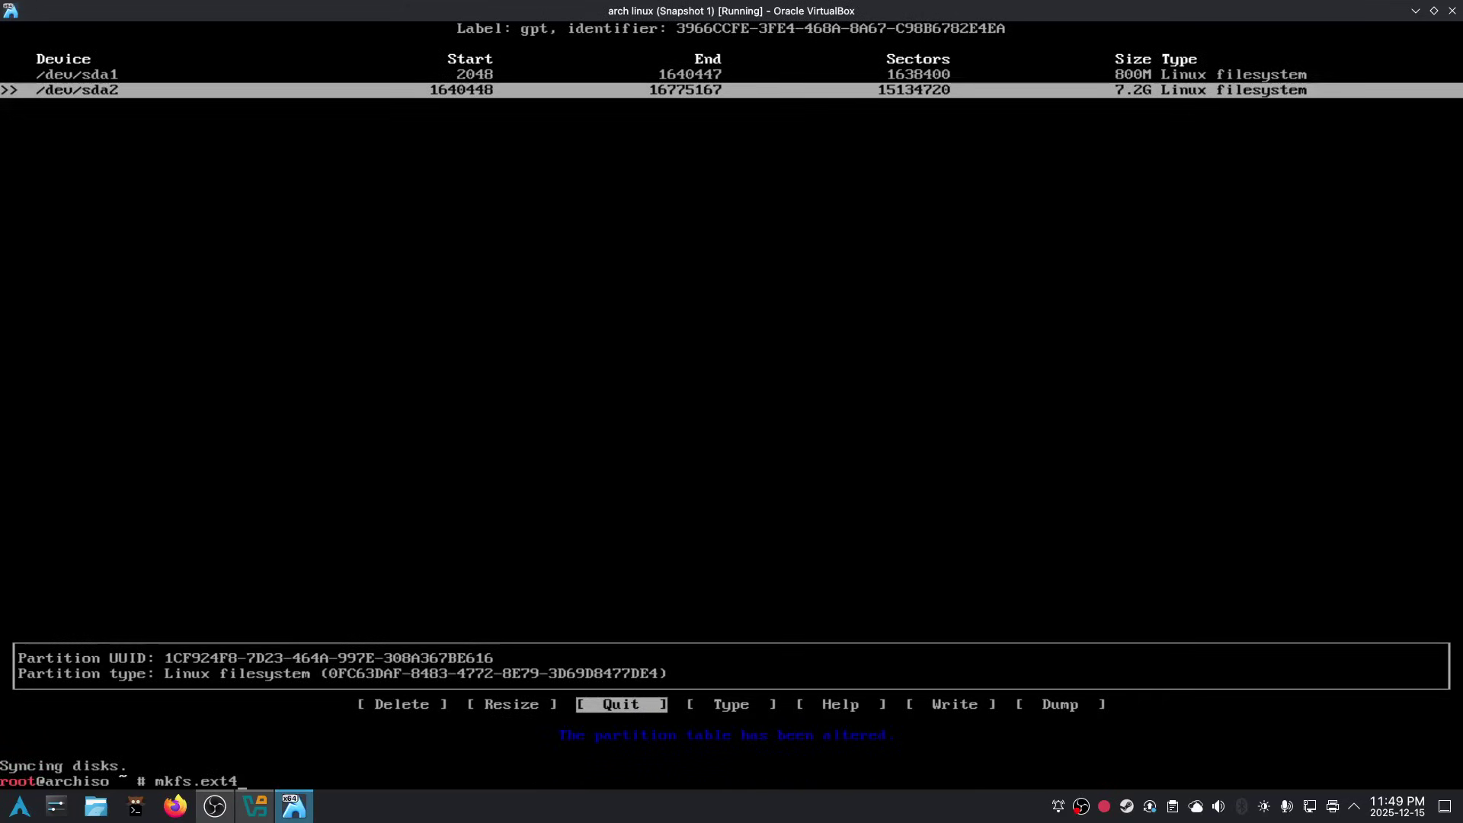
pyautogui.write('dev/sda2')
# Format /dev/sda2 as ext4 and /dev/sda1 as FAT, and mount them at /mnt and /mnt/boot.
pyautogui.press('Return')
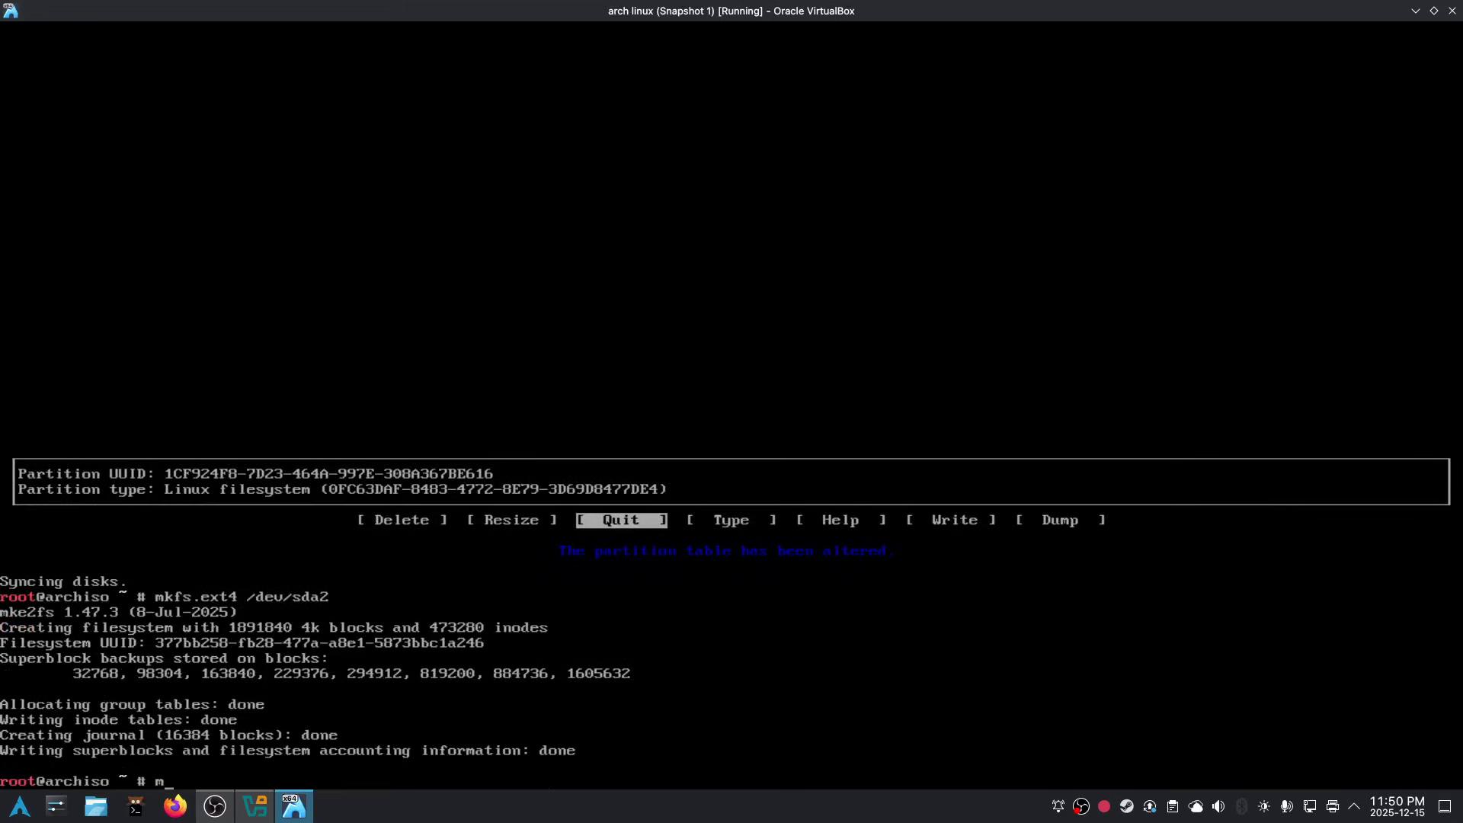
pyautogui.write('mkfs.fat /de')
pyautogui.write('v/sda1')
pyautogui.press('Return')
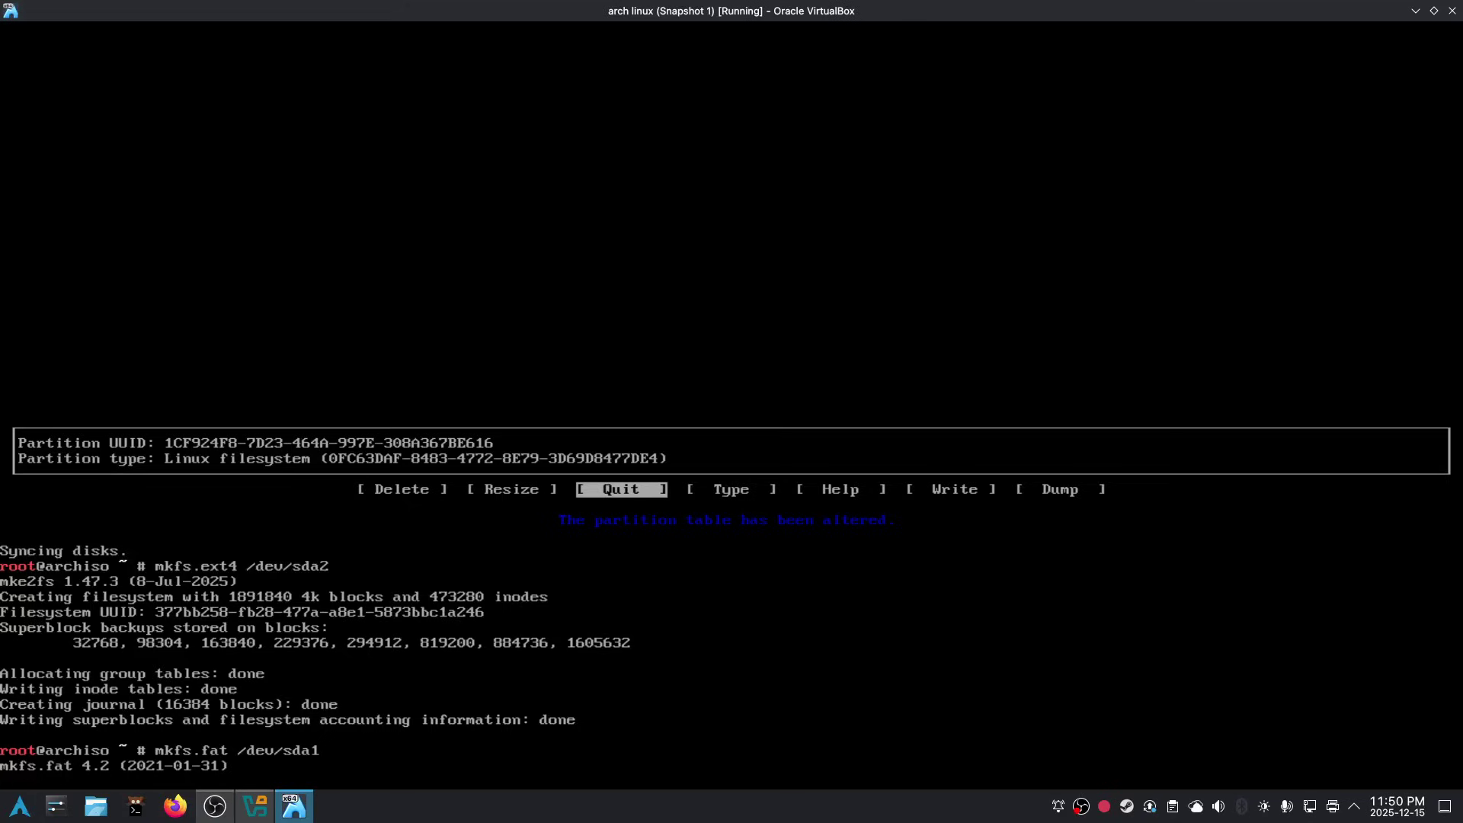
pyautogui.write('mount /dev/sda2 /m')
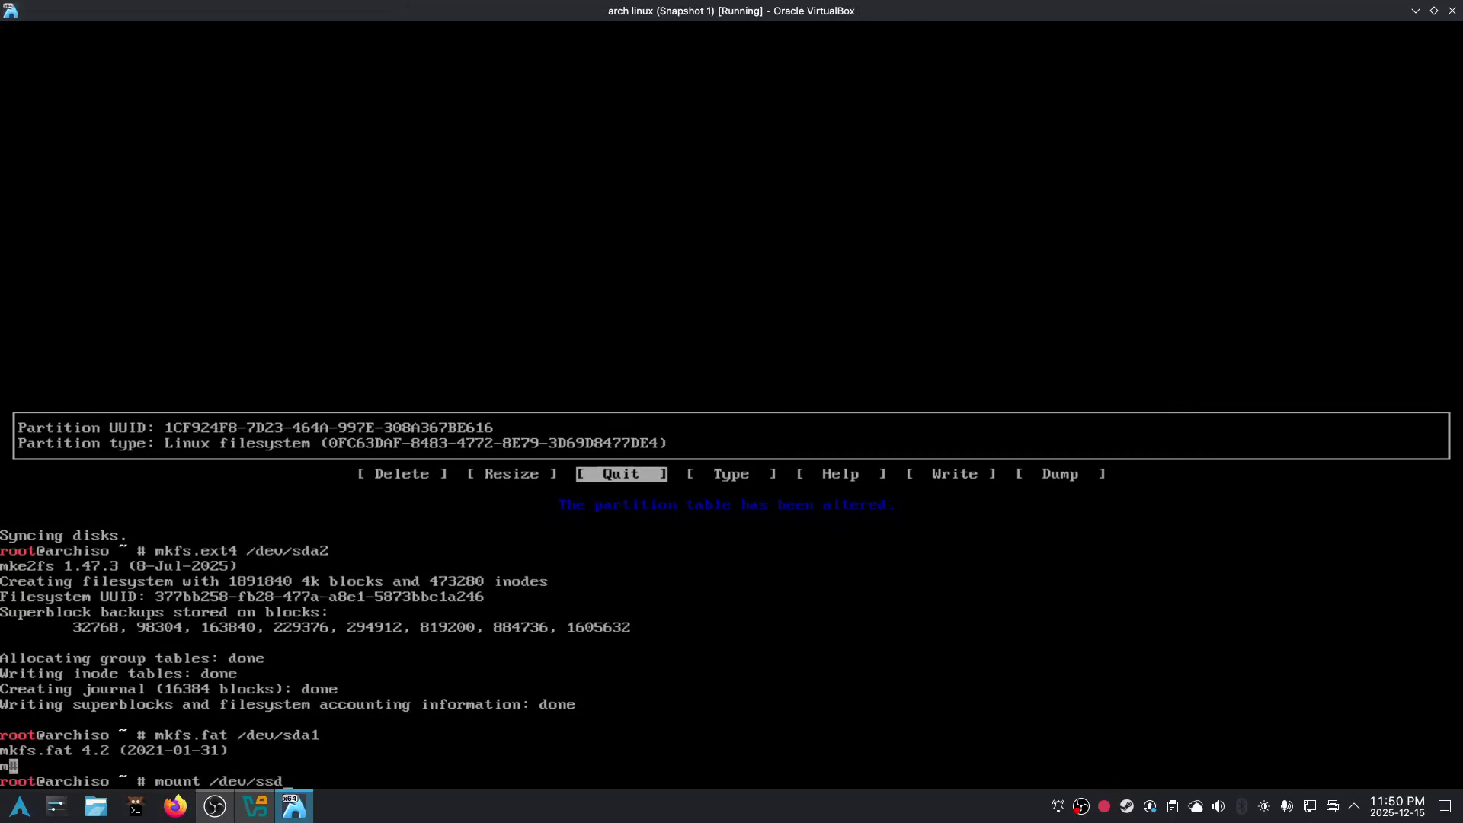
pyautogui.write('nt')
pyautogui.press('Return')
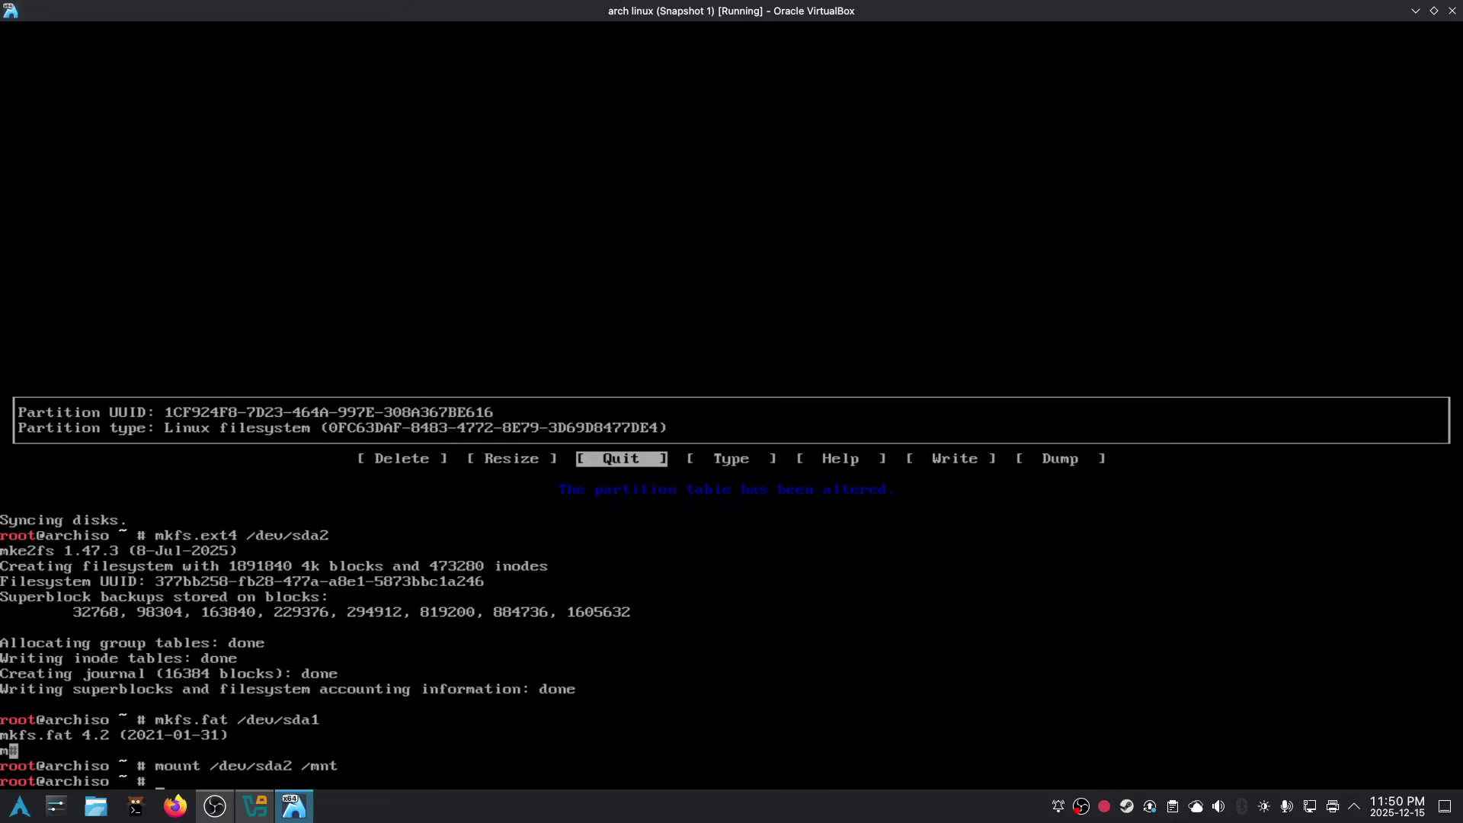
pyautogui.write('mount')
pyautogui.write(' --')
pyautogui.write('/dev/s')
pyautogui.write('da1 /')
pyautogui.write('mnt/boot')
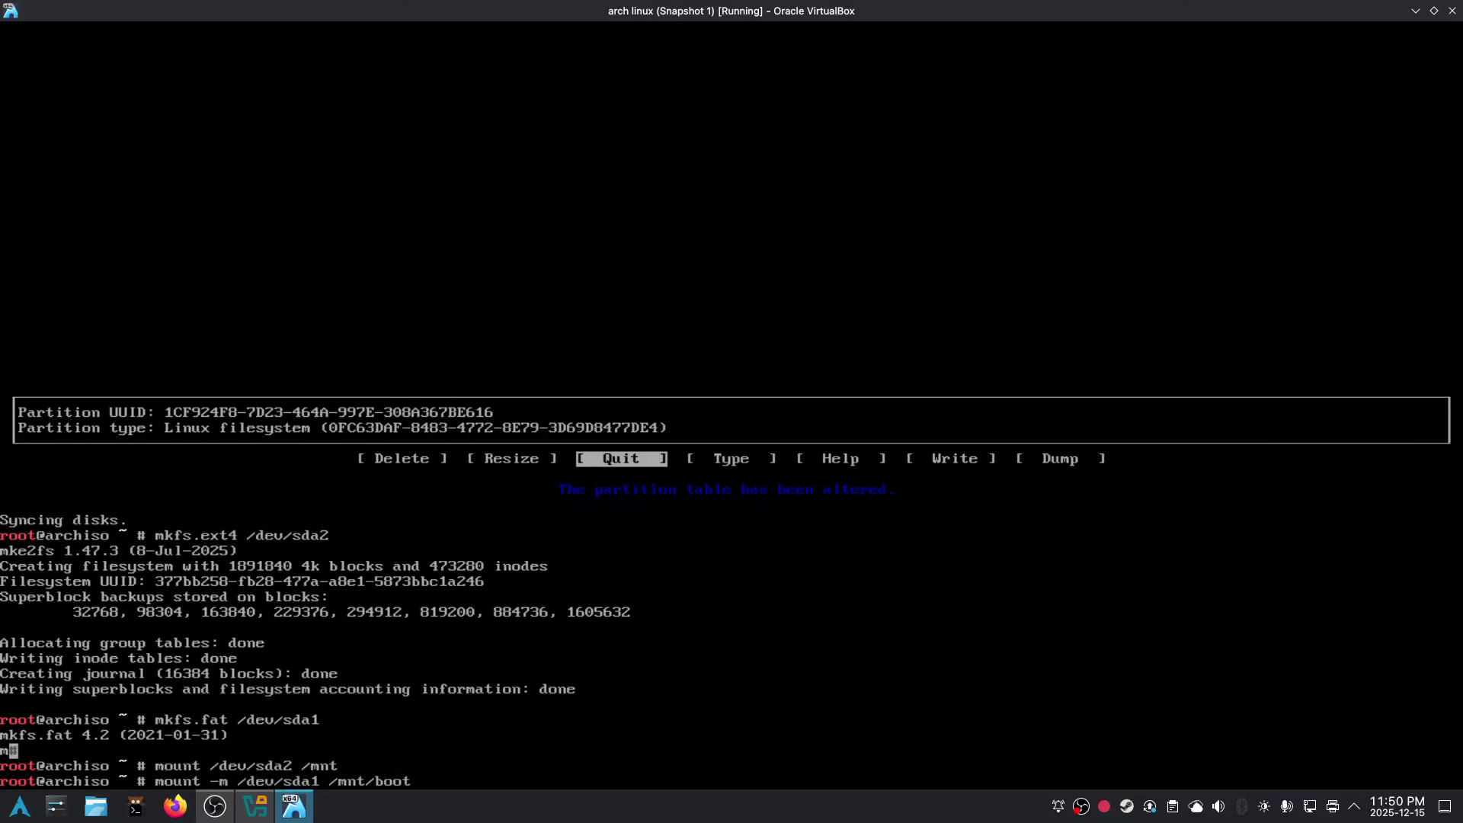
pyautogui.press('Return')
pyautogui.write('efle')
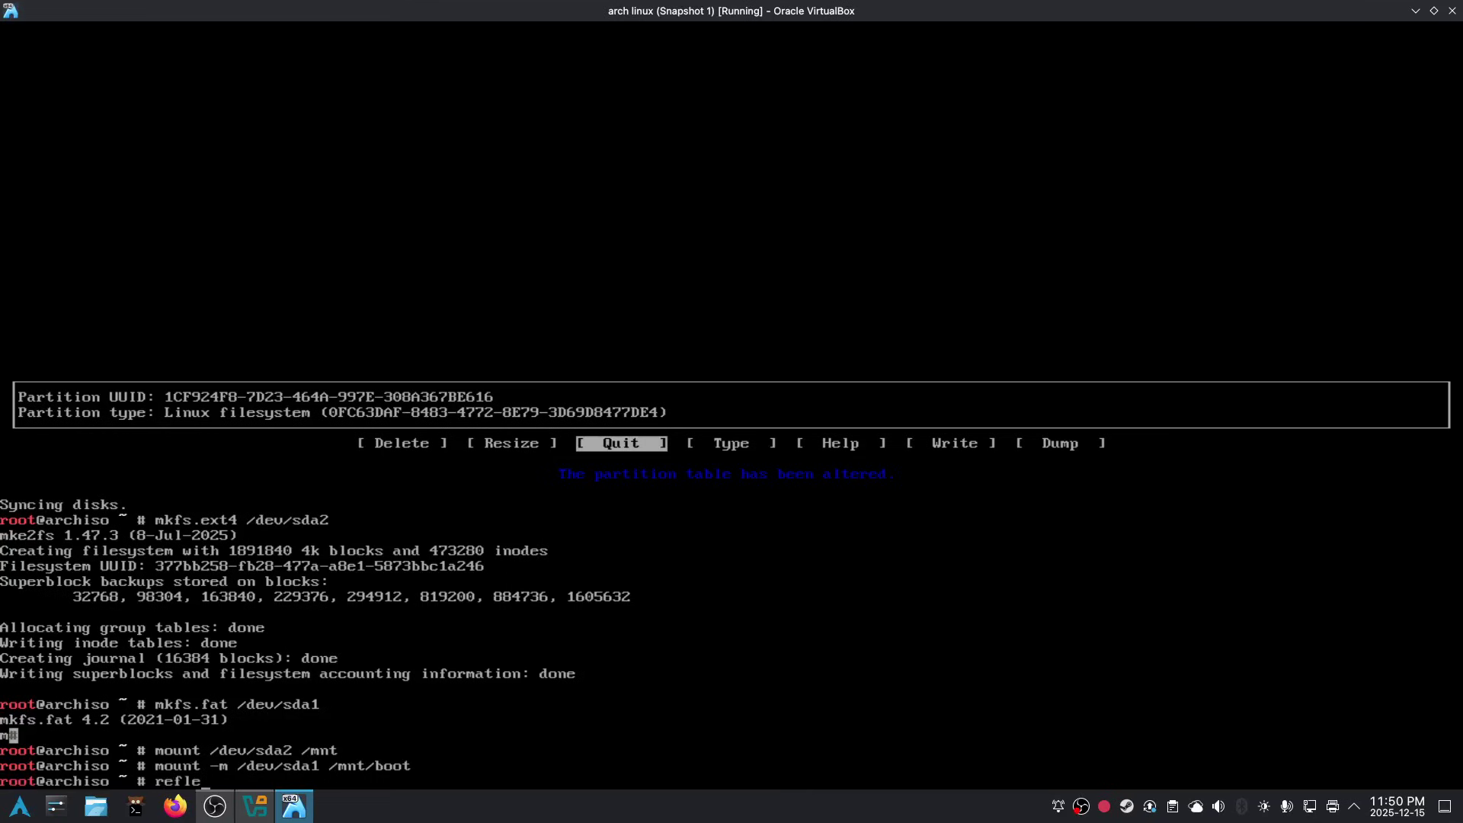
pyautogui.write('ctor')
# Refresh mirrors, then pacstrap base, linux-zen, networkmanager, fastfetch, cowsay, lolcat, nano, grub and efibootmgr.
pyautogui.press('Return')
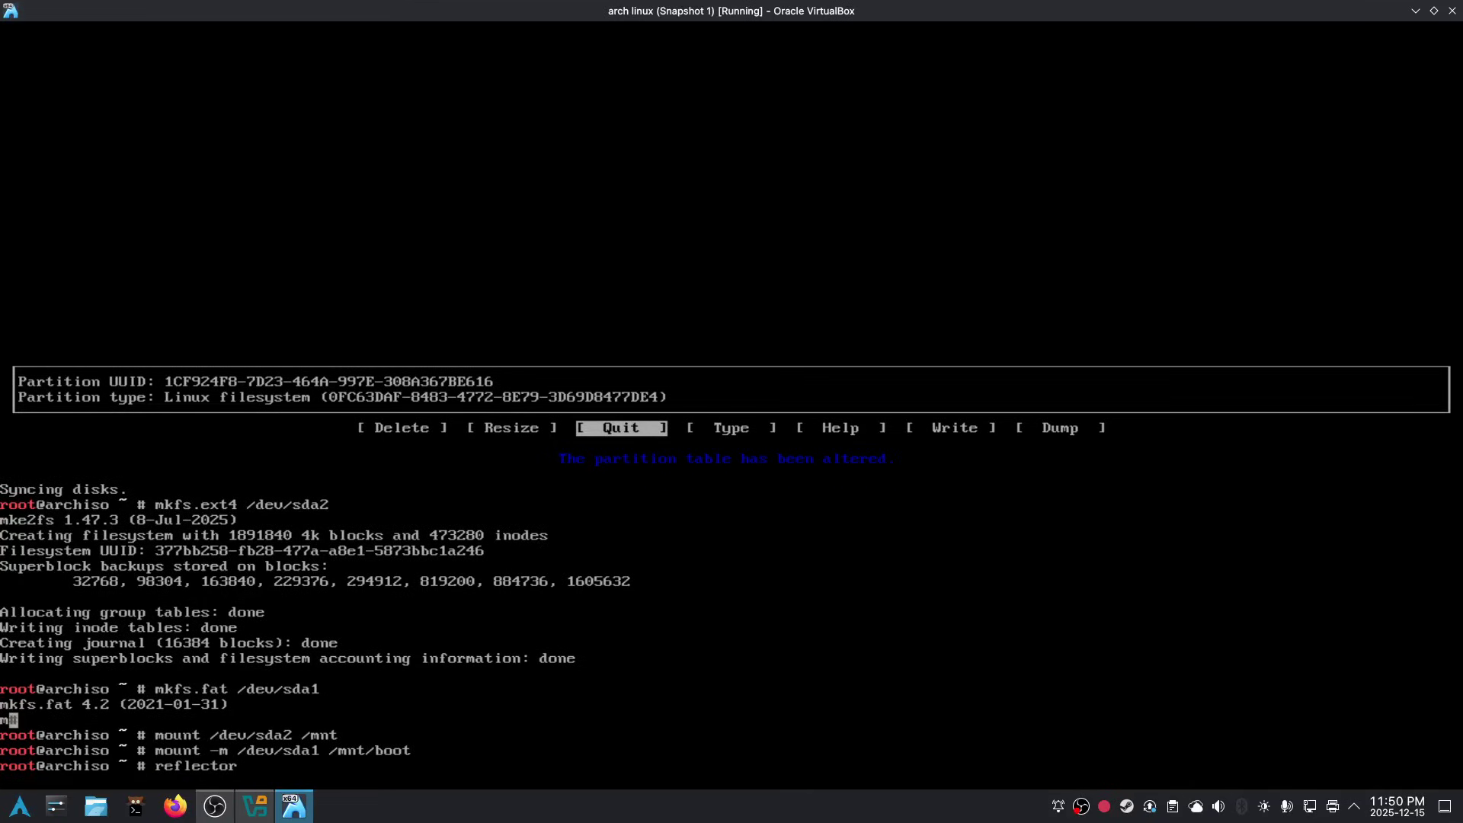
pyautogui.write('pac')
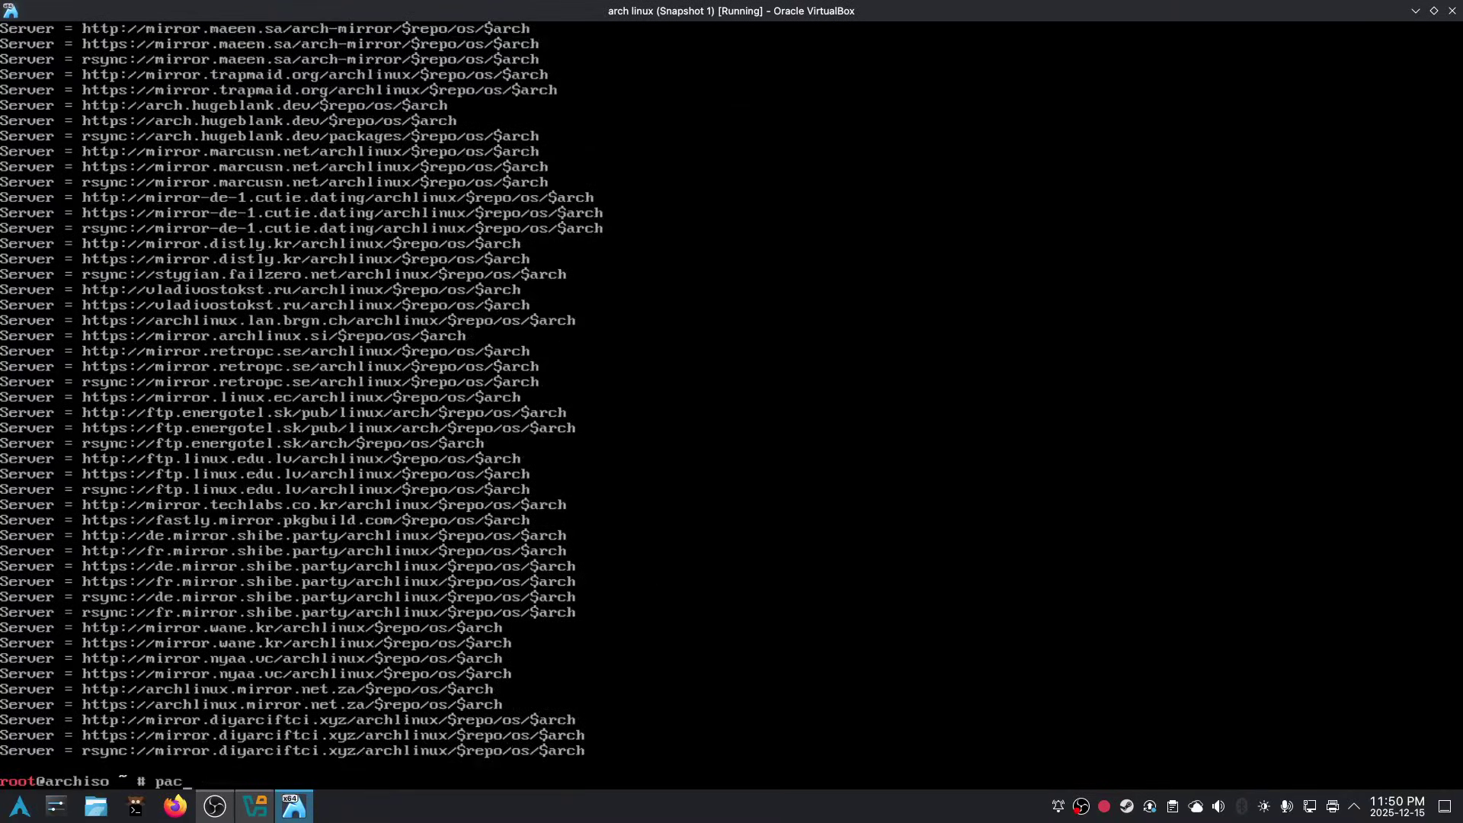
pyautogui.write('strap /')
pyautogui.write('mn')
pyautogui.write('t base li')
pyautogui.write('nux-zen ne')
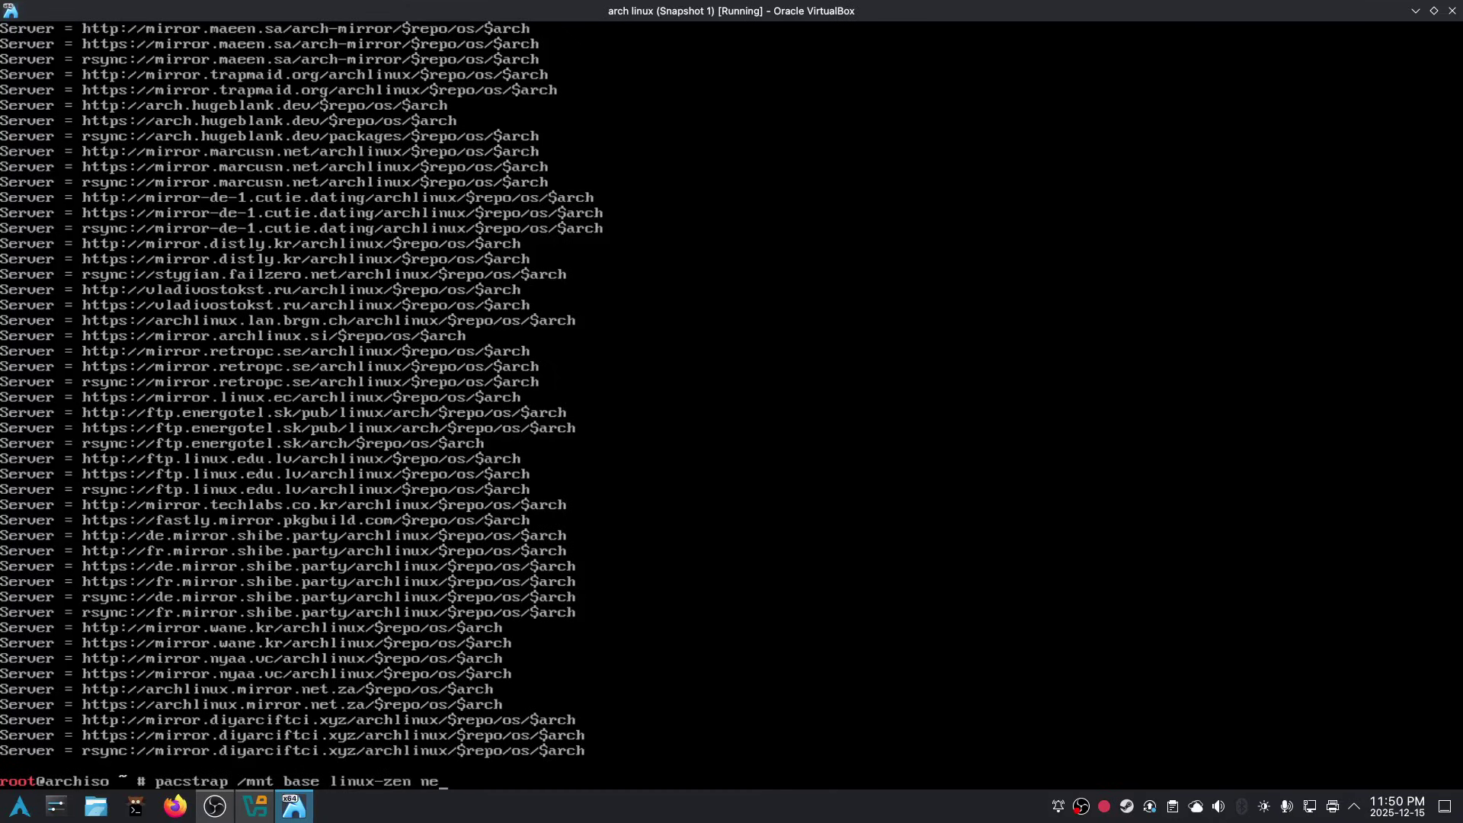
pyautogui.write('tworkmanager fat')
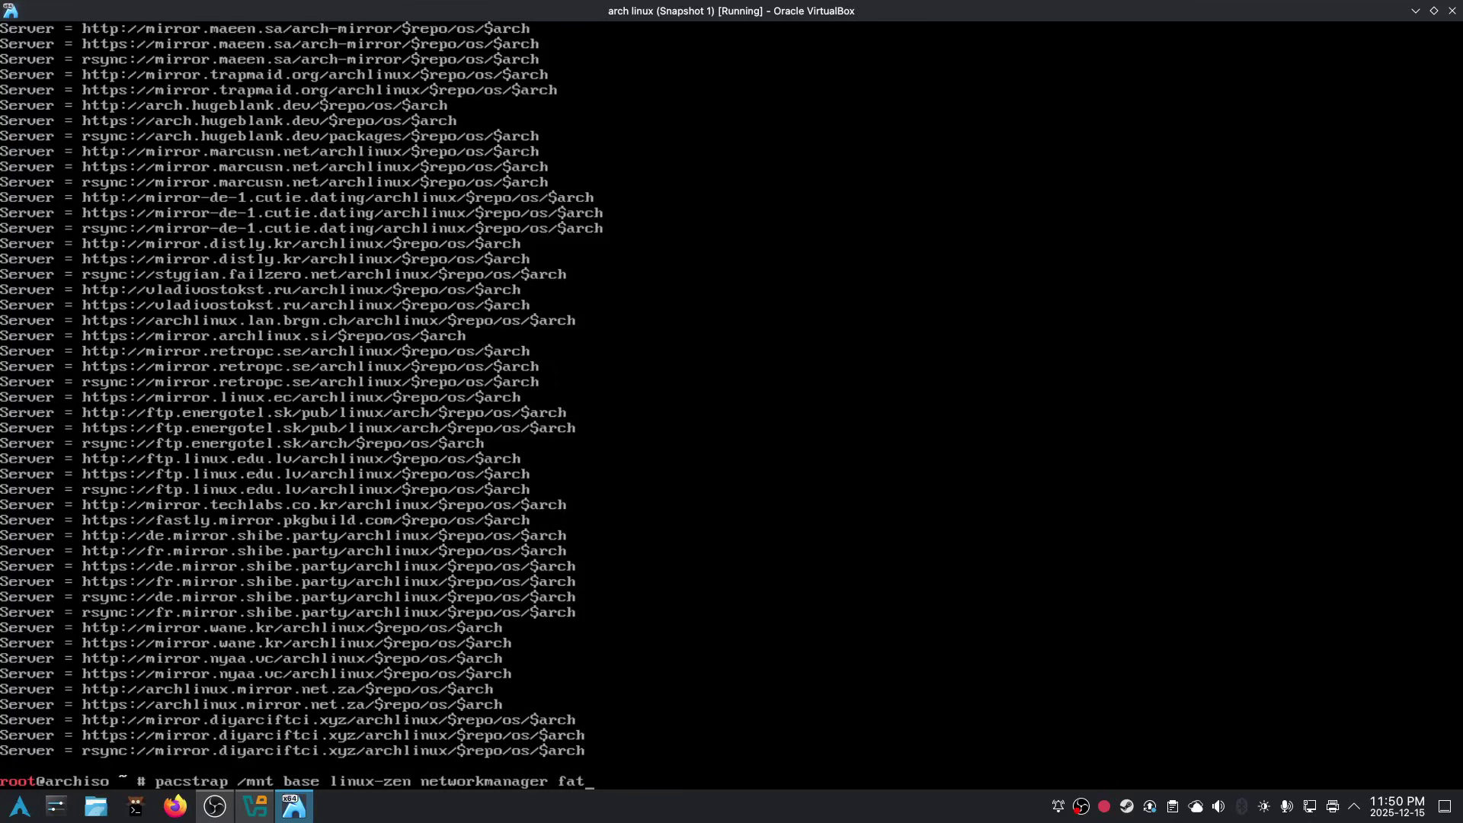
pyautogui.press('BackSpace')
pyautogui.write('stfetch ')
pyautogui.write('cowsay lolcat')
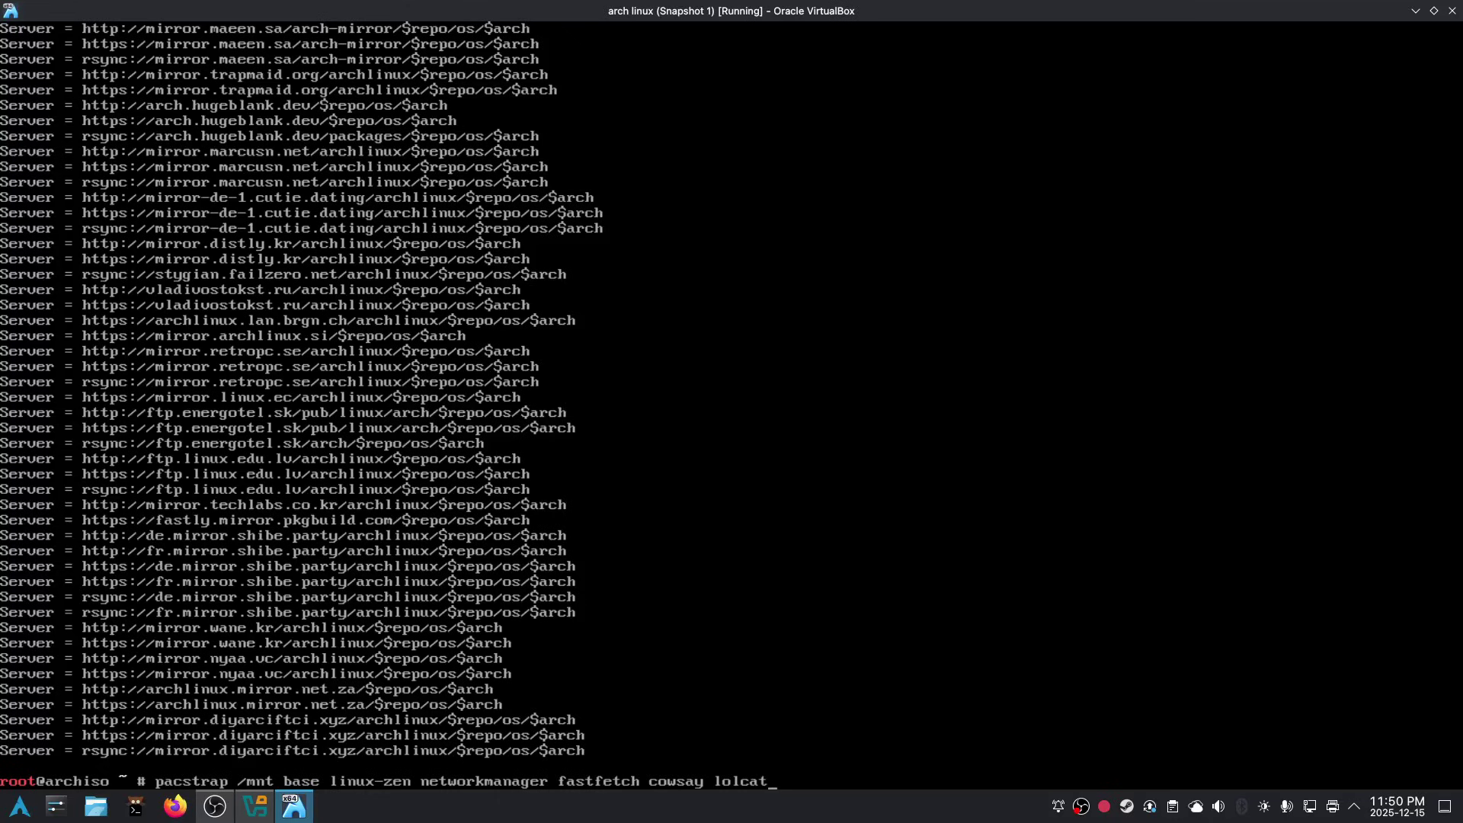
pyautogui.write(' nano gurb')
pyautogui.press('BackSpace')
pyautogui.press('BackSpace')
pyautogui.press('BackSpace')
pyautogui.write('rub efibootmg')
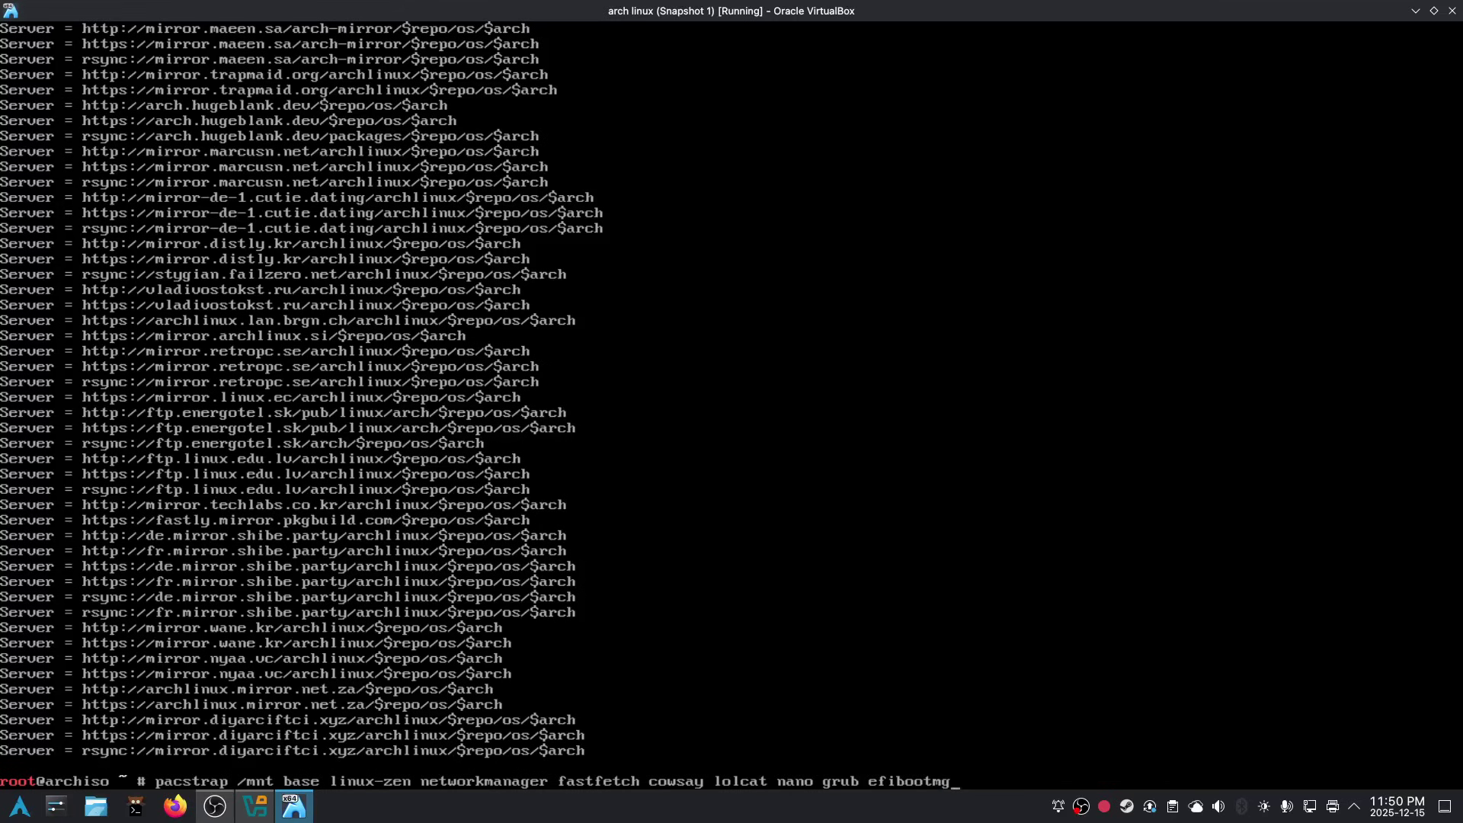
pyautogui.write('r')
pyautogui.press('Return')
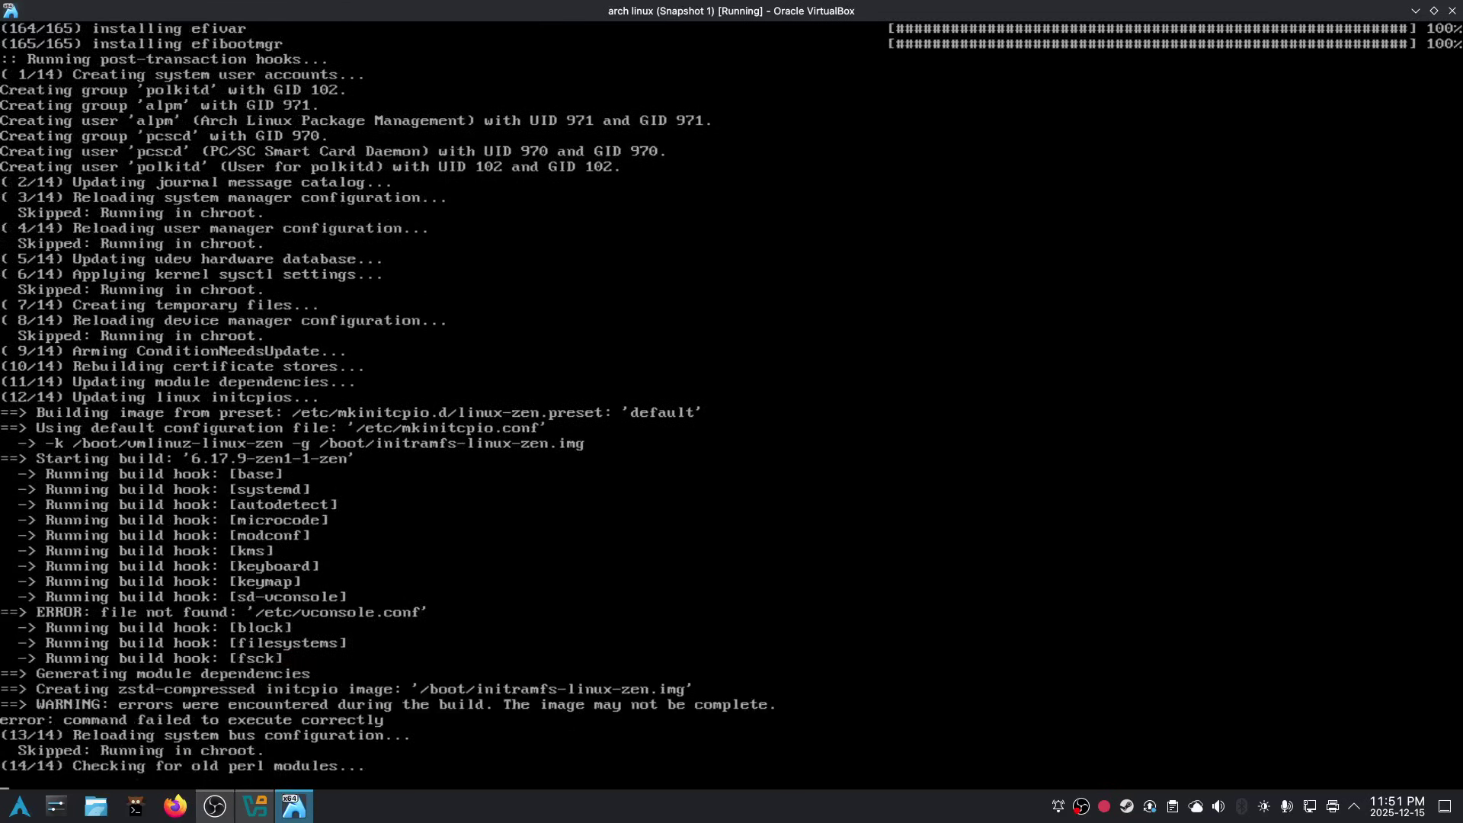
pyautogui.write('genfstab -U /')
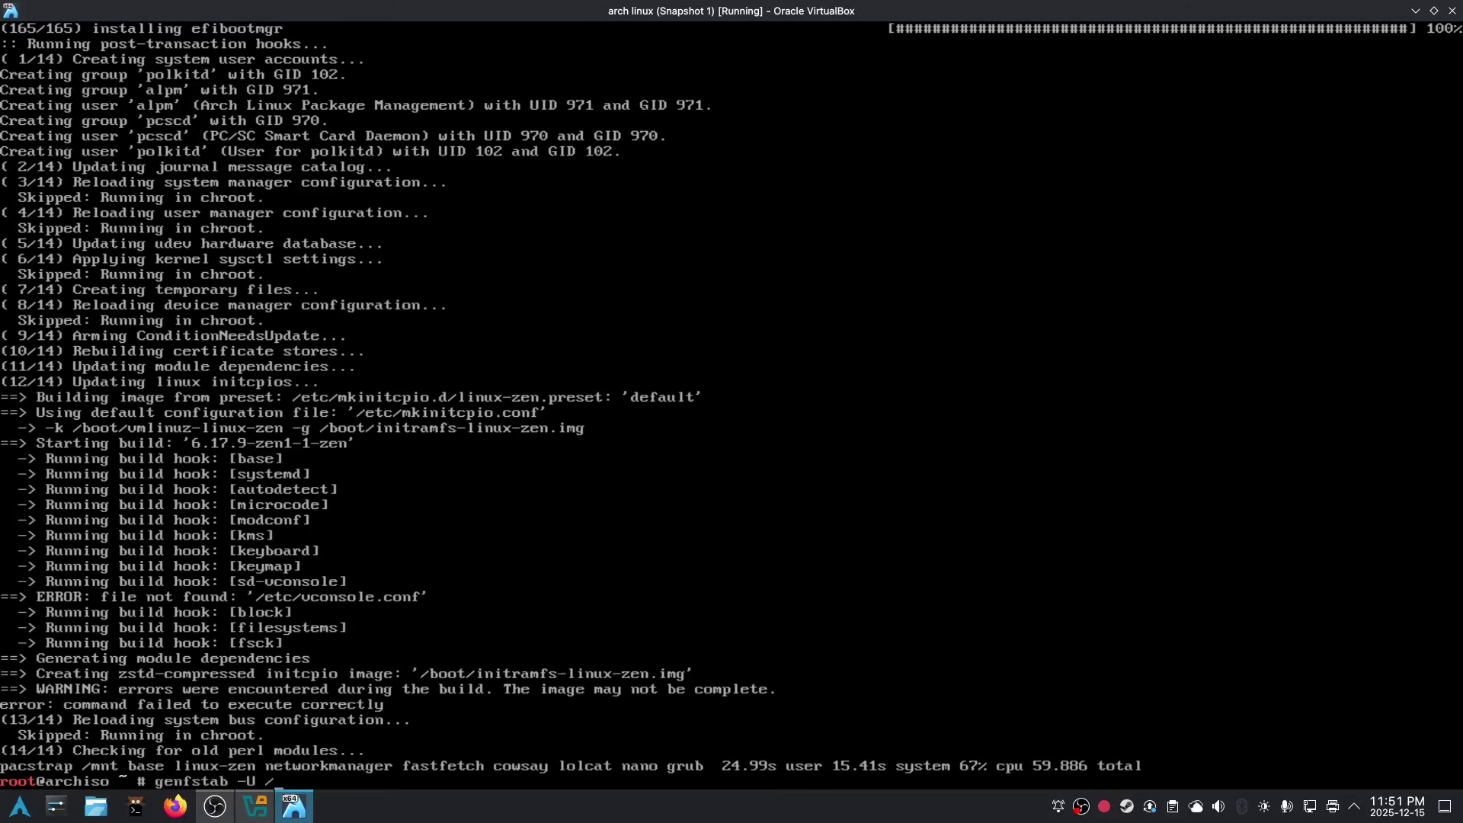
pyautogui.write('mnt >> /mnt/etc/fs')
pyautogui.write('tab')
# Append the UUID-based genfstab output for /mnt to /mnt/etc/fstab.
pyautogui.press('Return')
pyautogui.write('a')
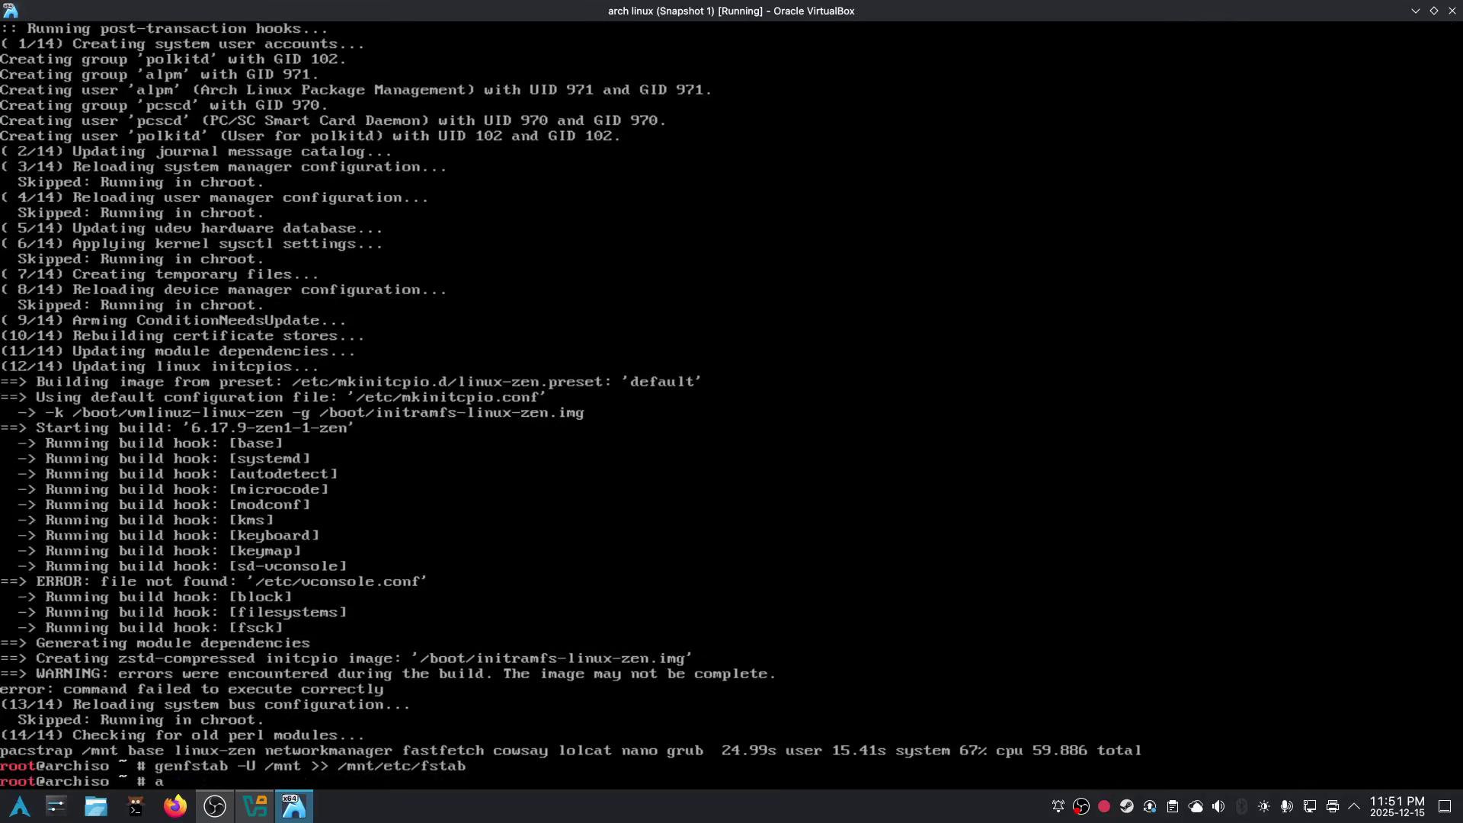
pyautogui.write('rch-chroot /')
pyautogui.write('mnt')
# Enter arch-chroot, install GRUB with --efi-directory=/boot, and generate /boot/grub/grub.cfg.
pyautogui.press('Return')
pyautogui.write('grub')
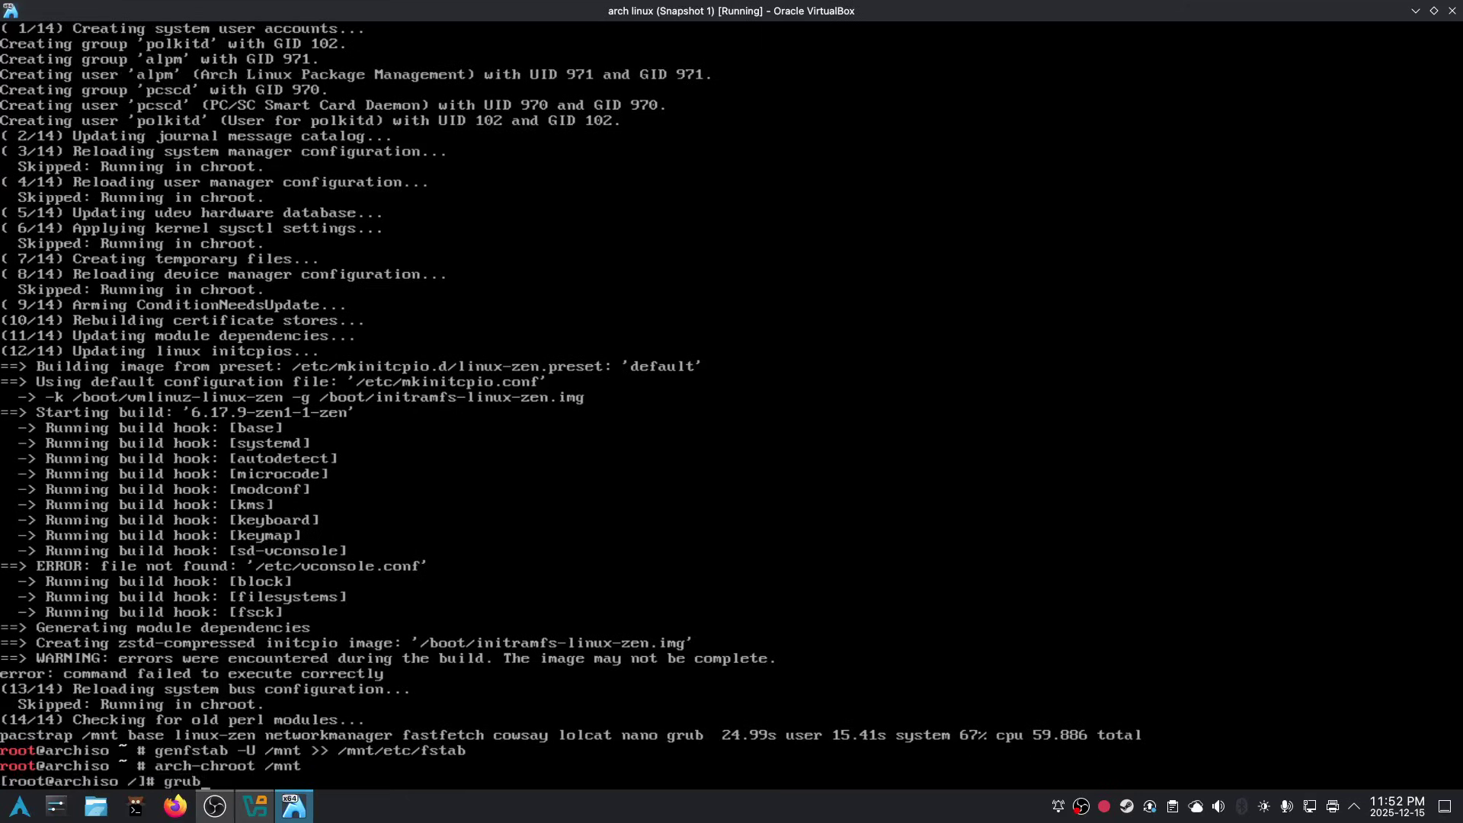
pyautogui.write('-instal')
pyautogui.write('l -e')
pyautogui.write('ectory-')
pyautogui.write('=')
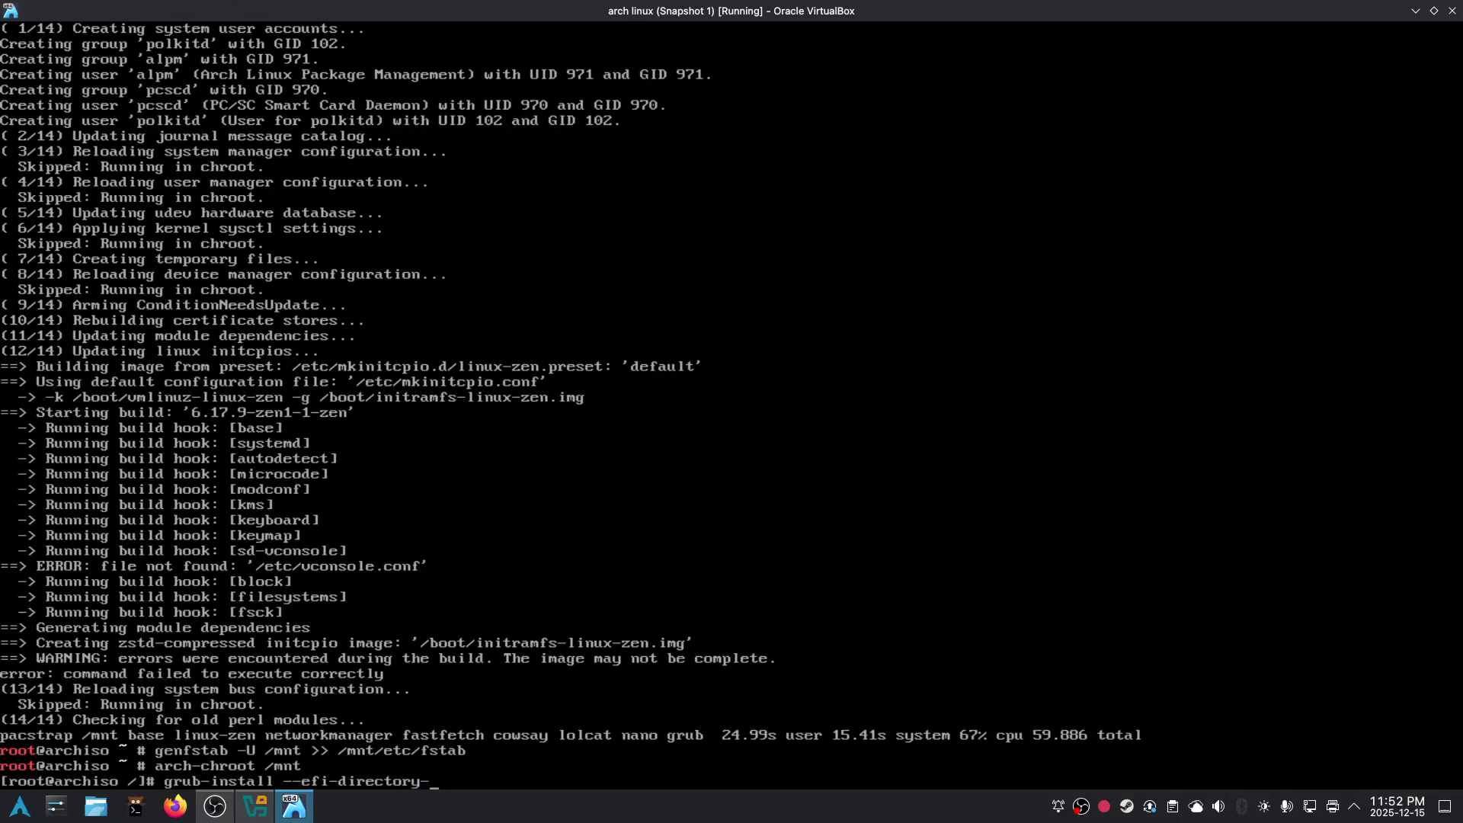
pyautogui.write('/noo')
pyautogui.write('oot')
pyautogui.press('Return')
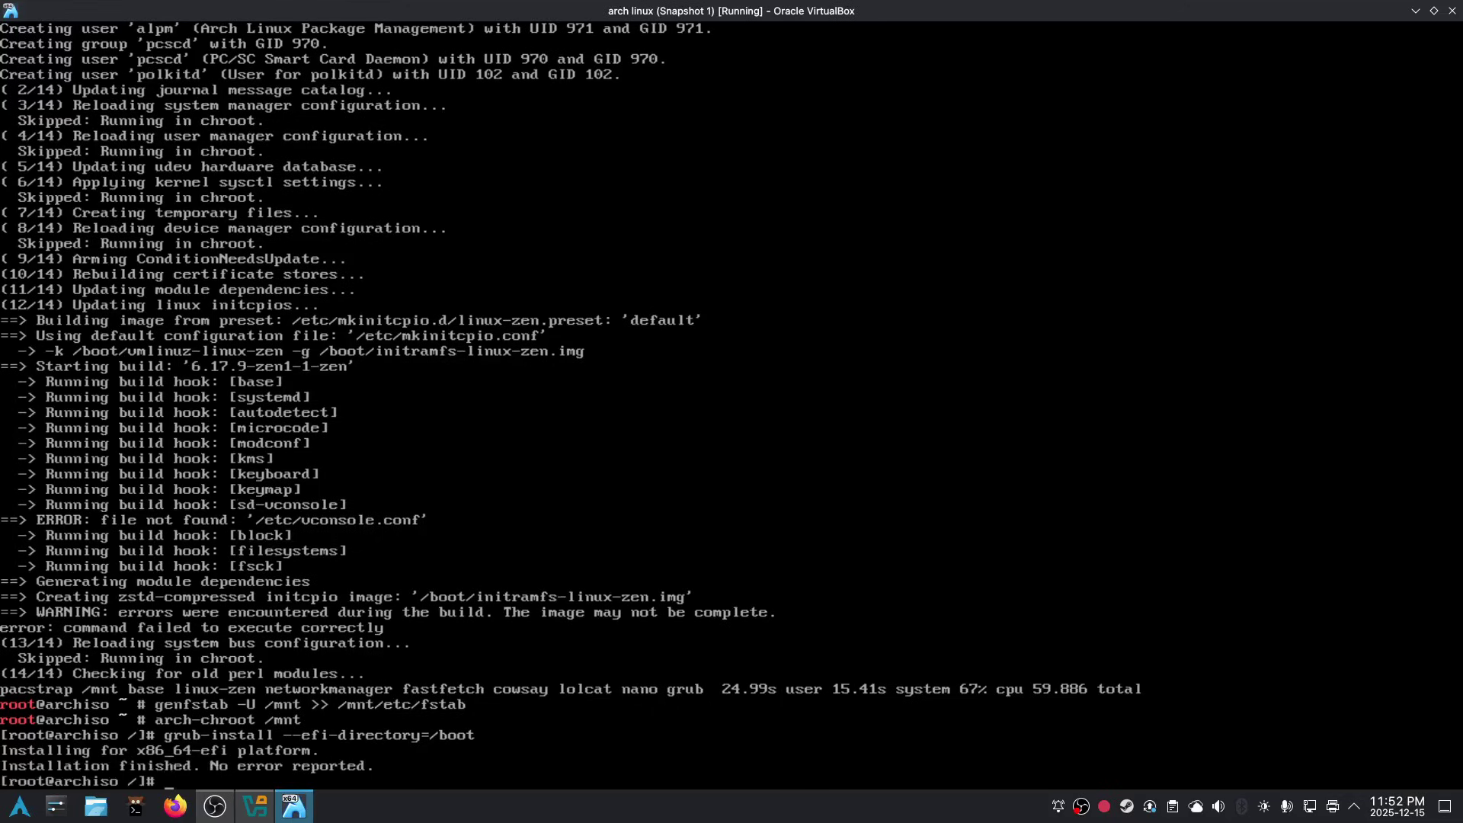
pyautogui.write('grub-mk')
pyautogui.write('config -')
pyautogui.write('o /boot/grub')
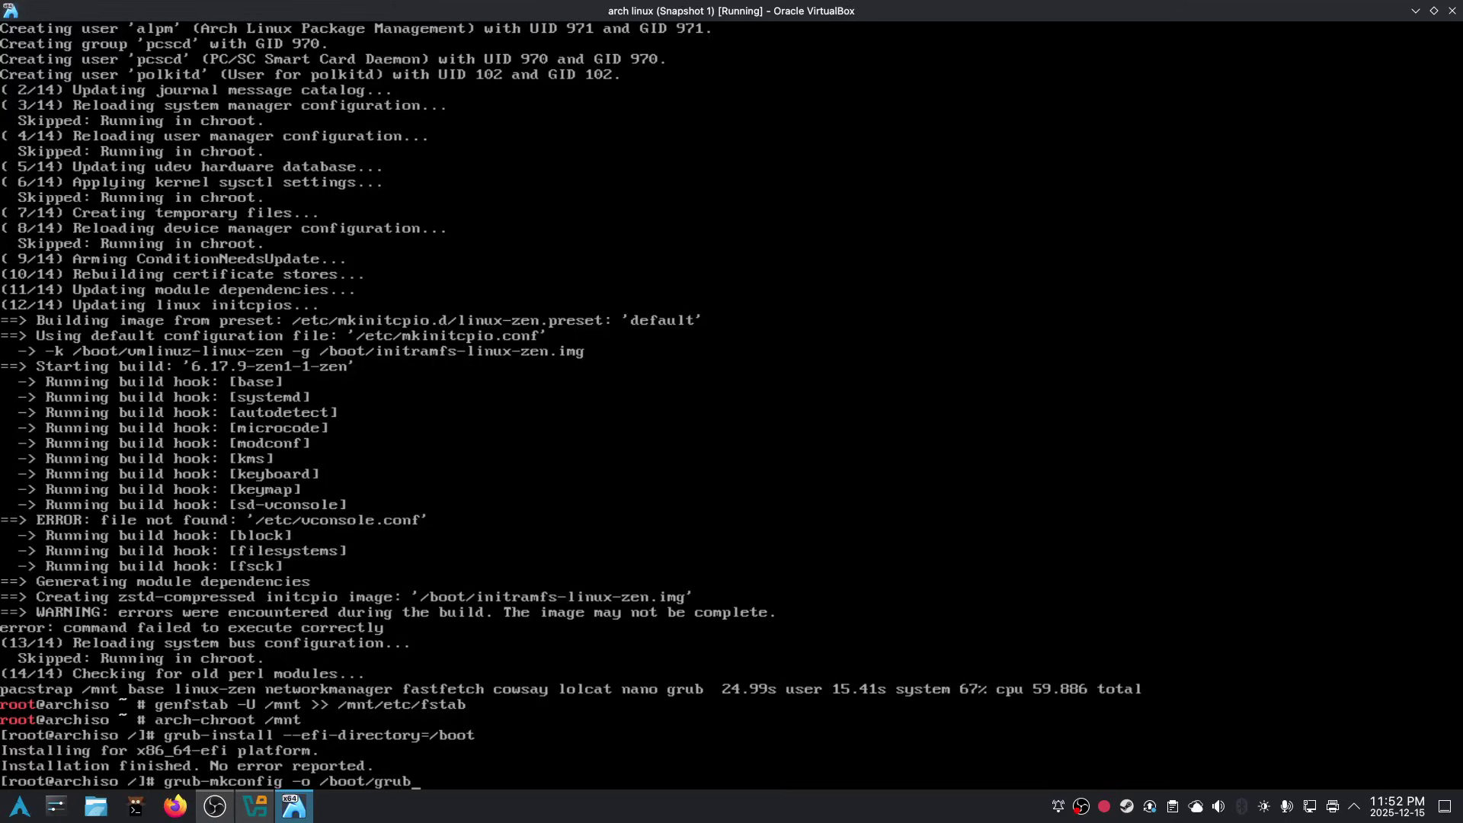
pyautogui.write('/grub.')
pyautogui.press('BackSpace')
pyautogui.press('BackSpace')
pyautogui.press('BackSpace')
pyautogui.write('fg')
pyautogui.press('Return')
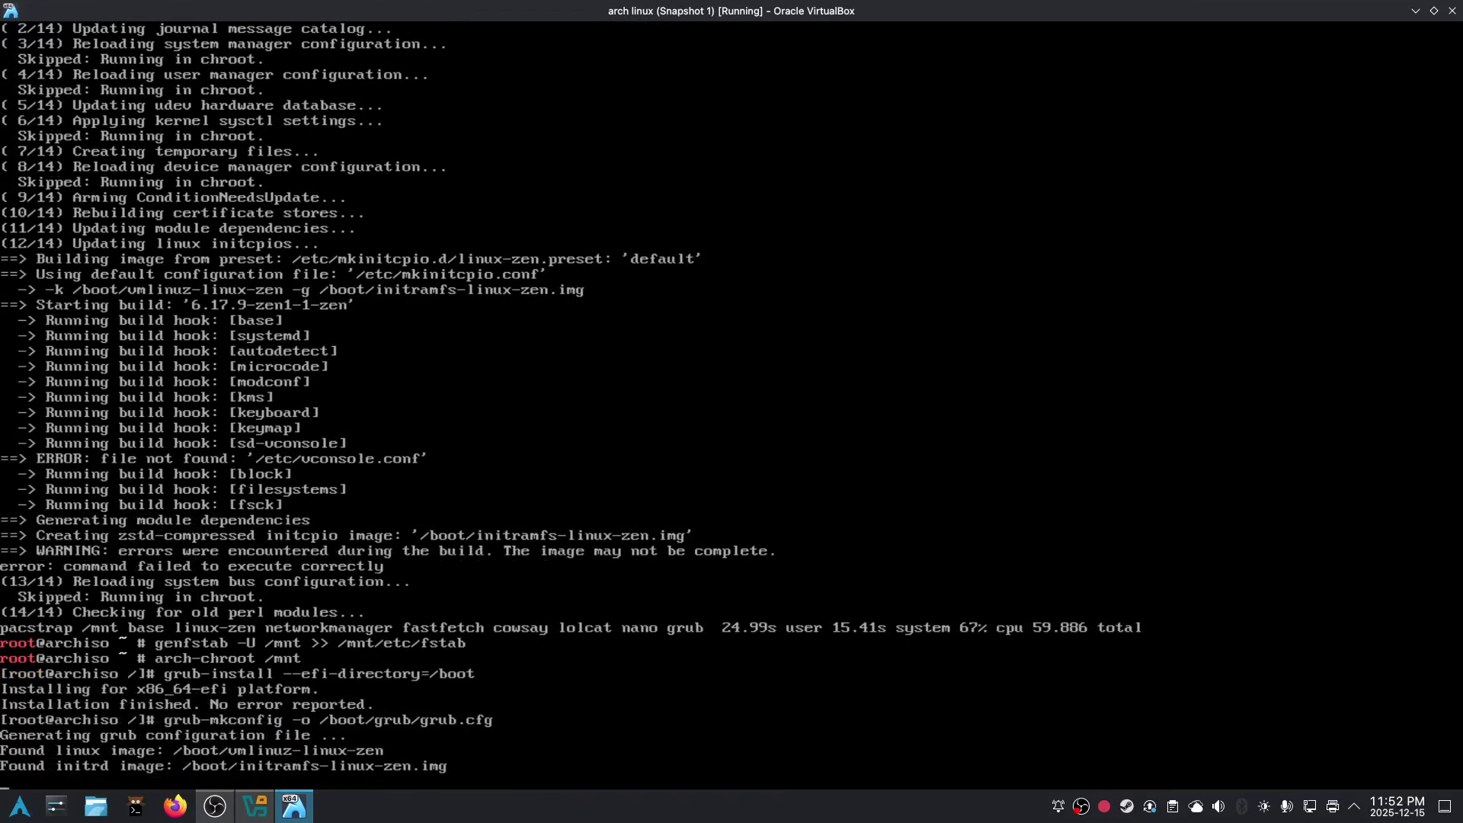
pyautogui.write('syste')
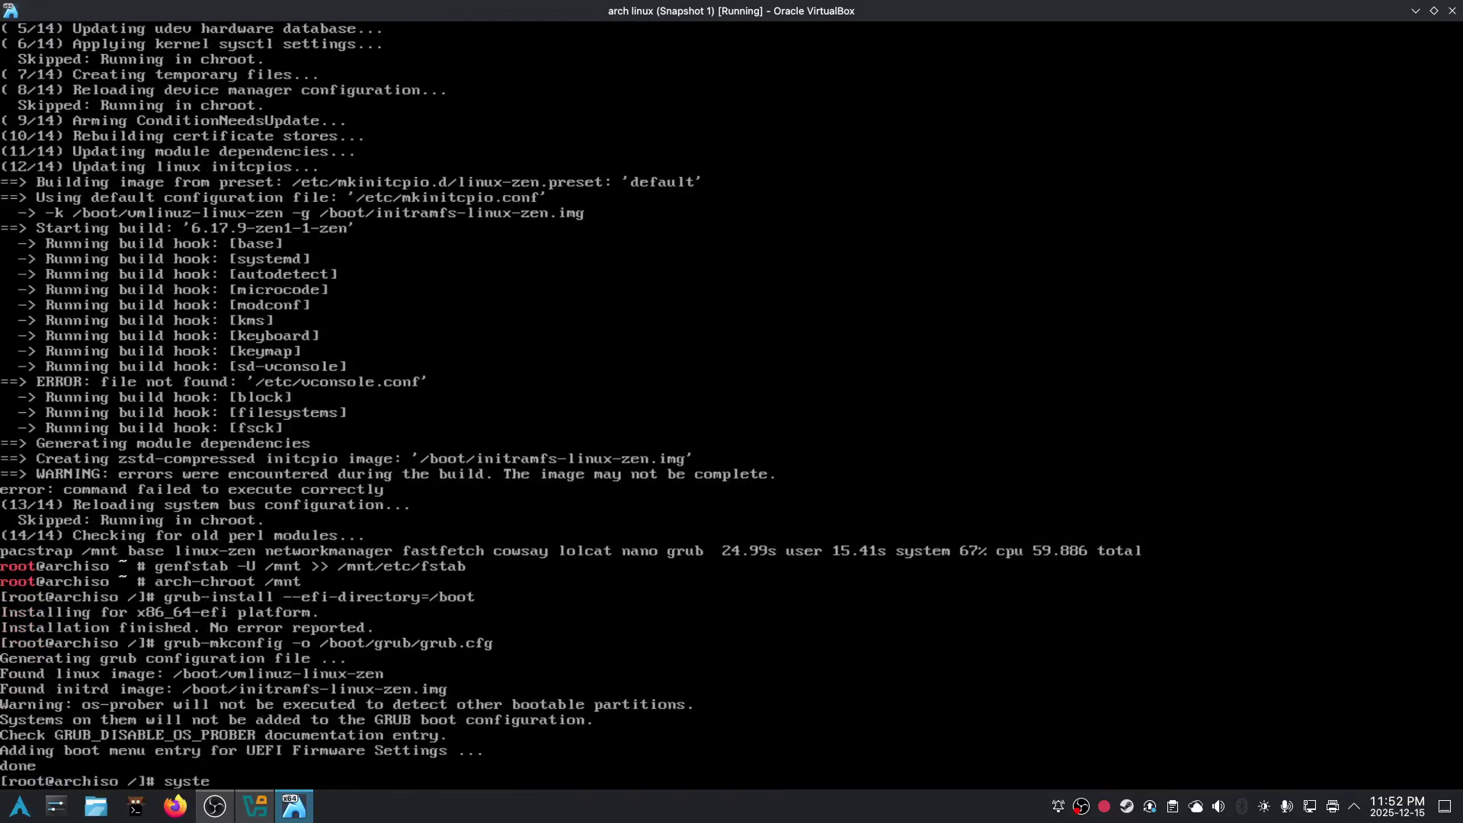
pyautogui.write('mctl')
pyautogui.write(' enable Ne')
pyautogui.write('tworkManager')
# Enable the NetworkManager service, set and confirm the root password, then exit and reboot.
pyautogui.press('Return')
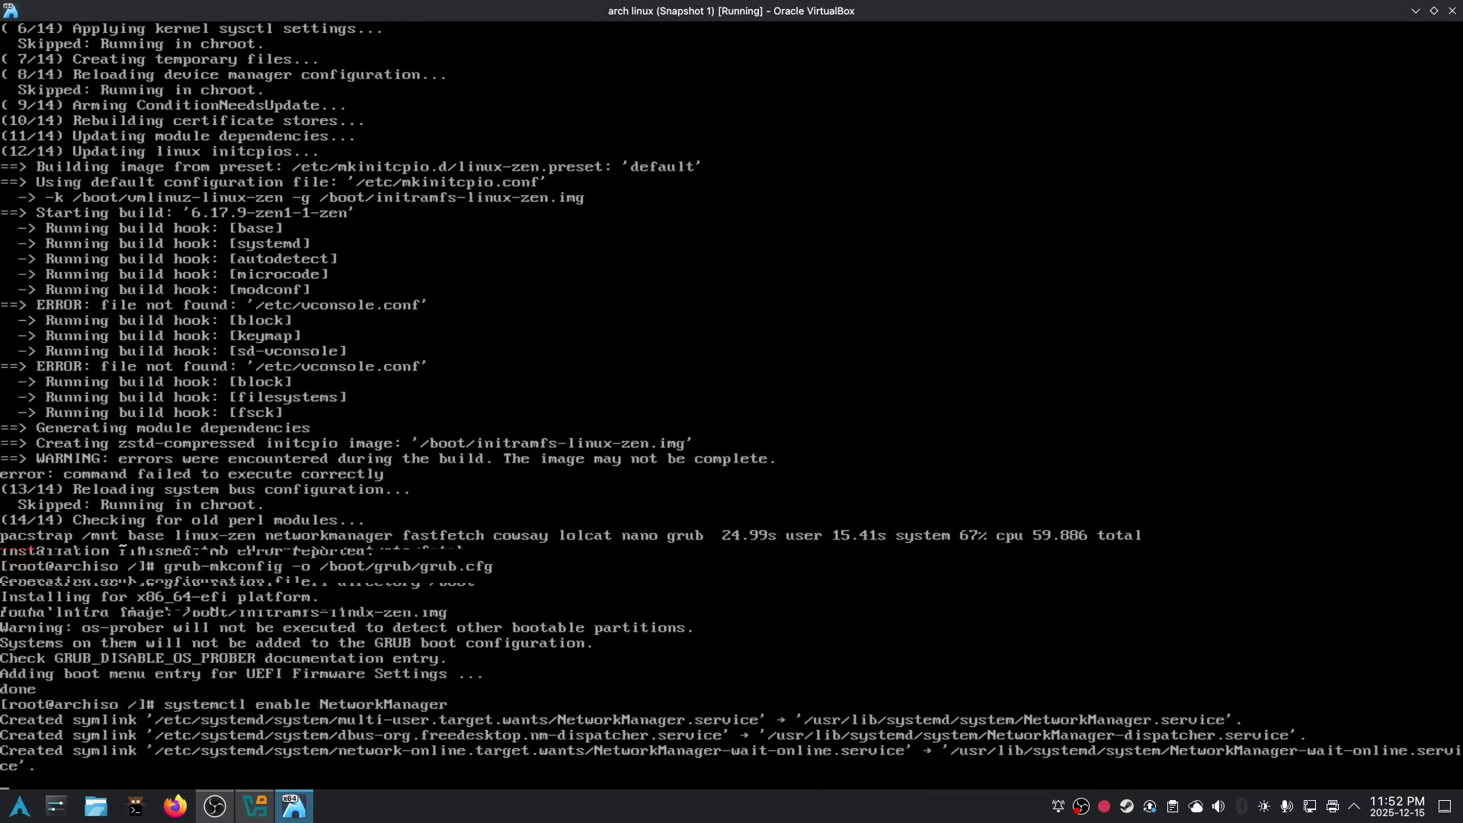
pyautogui.write('passwdf')
pyautogui.press('Return')
pyautogui.write('passwd')
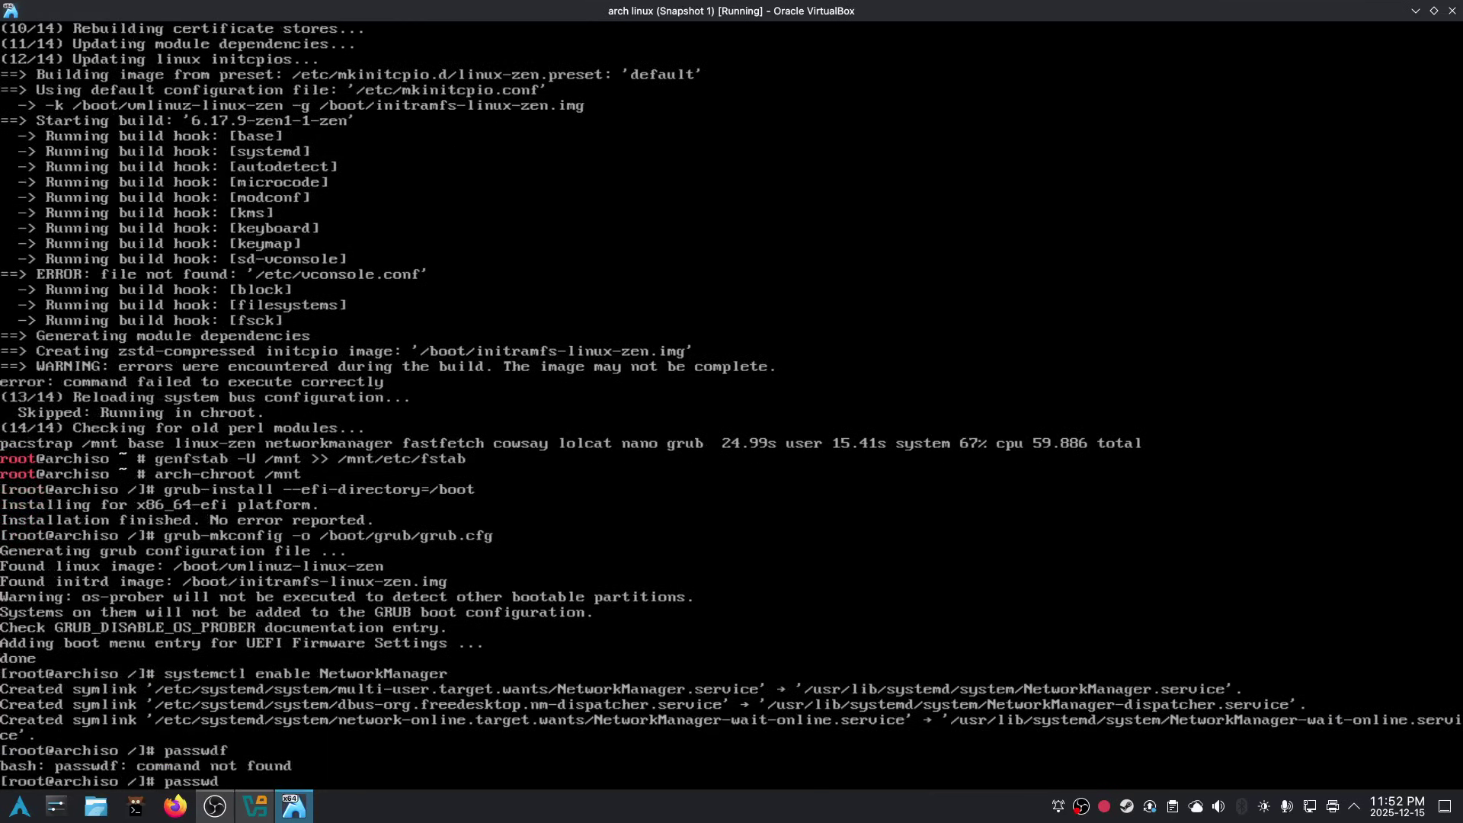
pyautogui.press('Return')
pyautogui.press('Return')
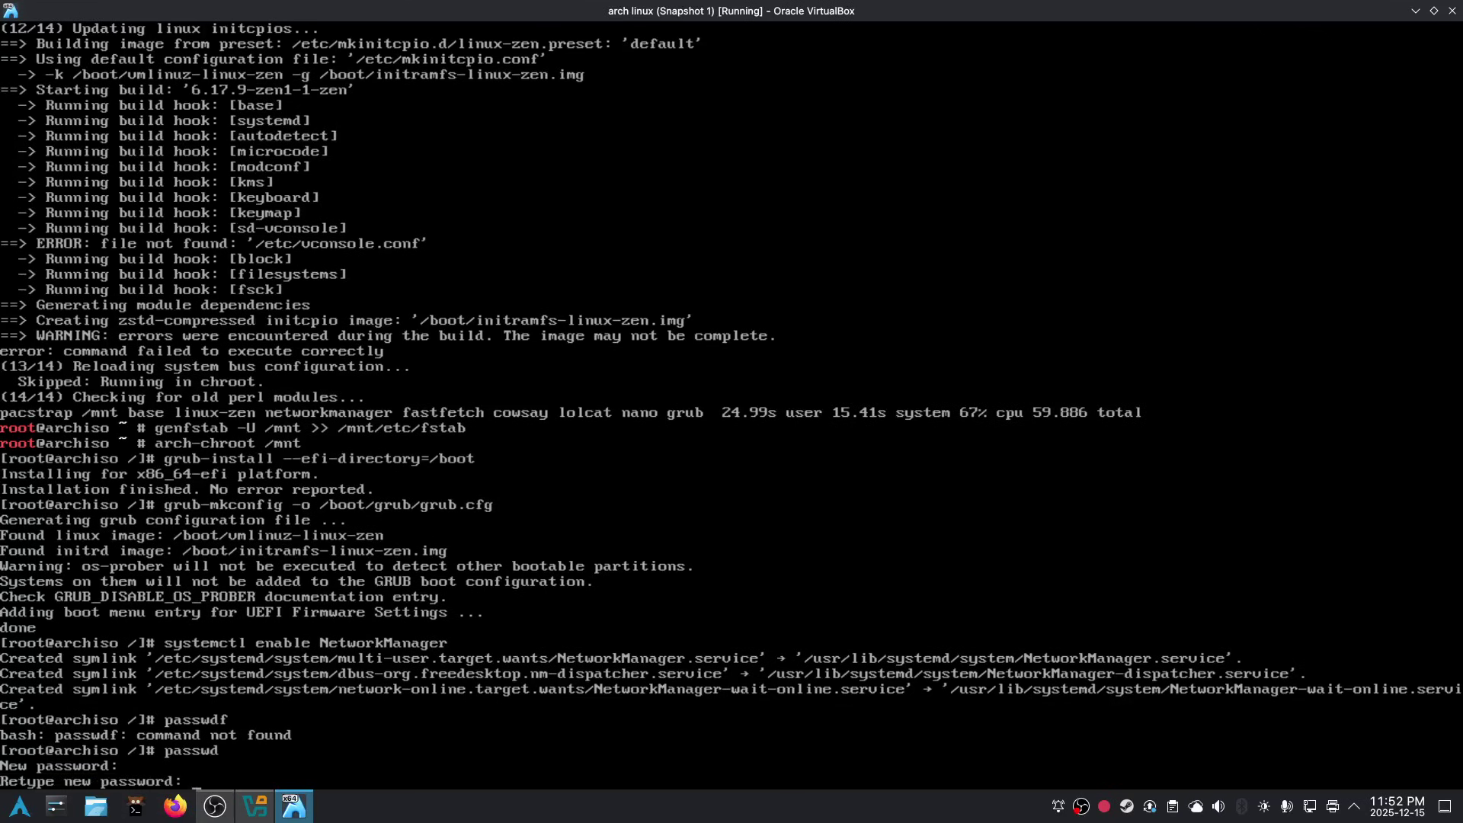
pyautogui.press('Return')
pyautogui.write('exit')
pyautogui.press('Return')
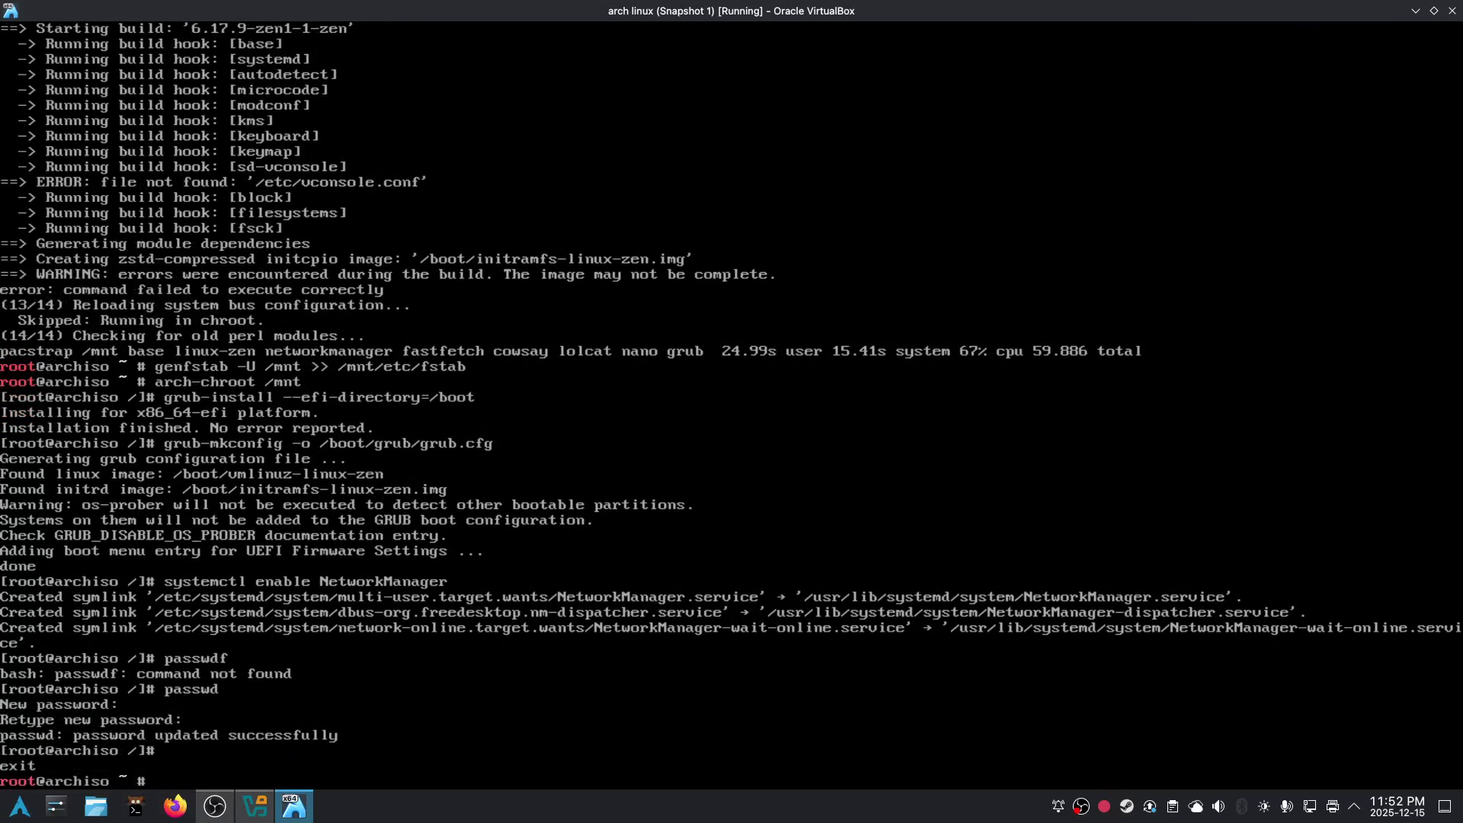
pyautogui.write('reboot')
pyautogui.press('Return')
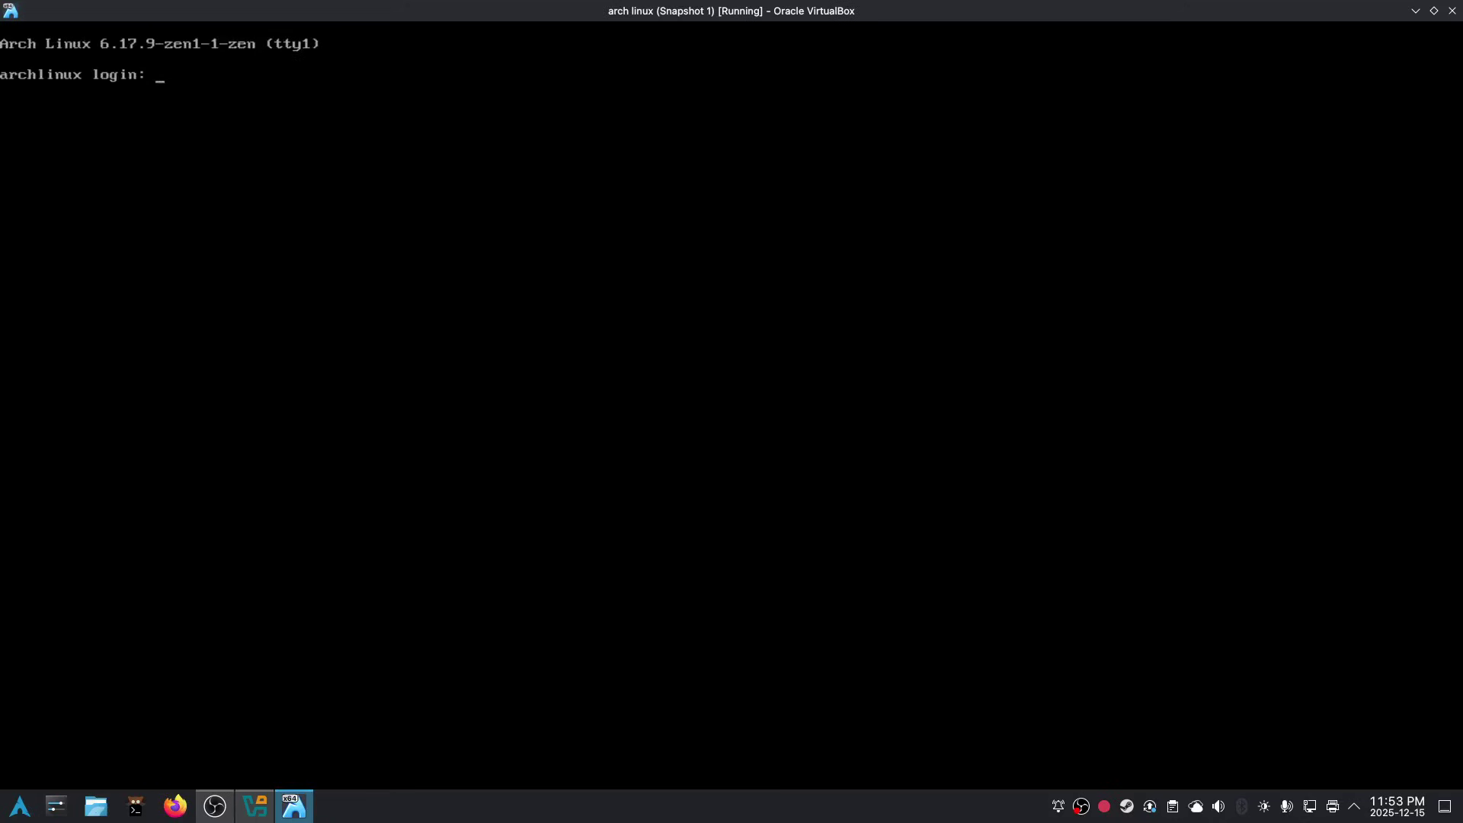
pyautogui.write('root')
# Log in as root and display the fastfetch system summary.
pyautogui.press('Return')
pyautogui.press('Return')
pyautogui.write('sc')
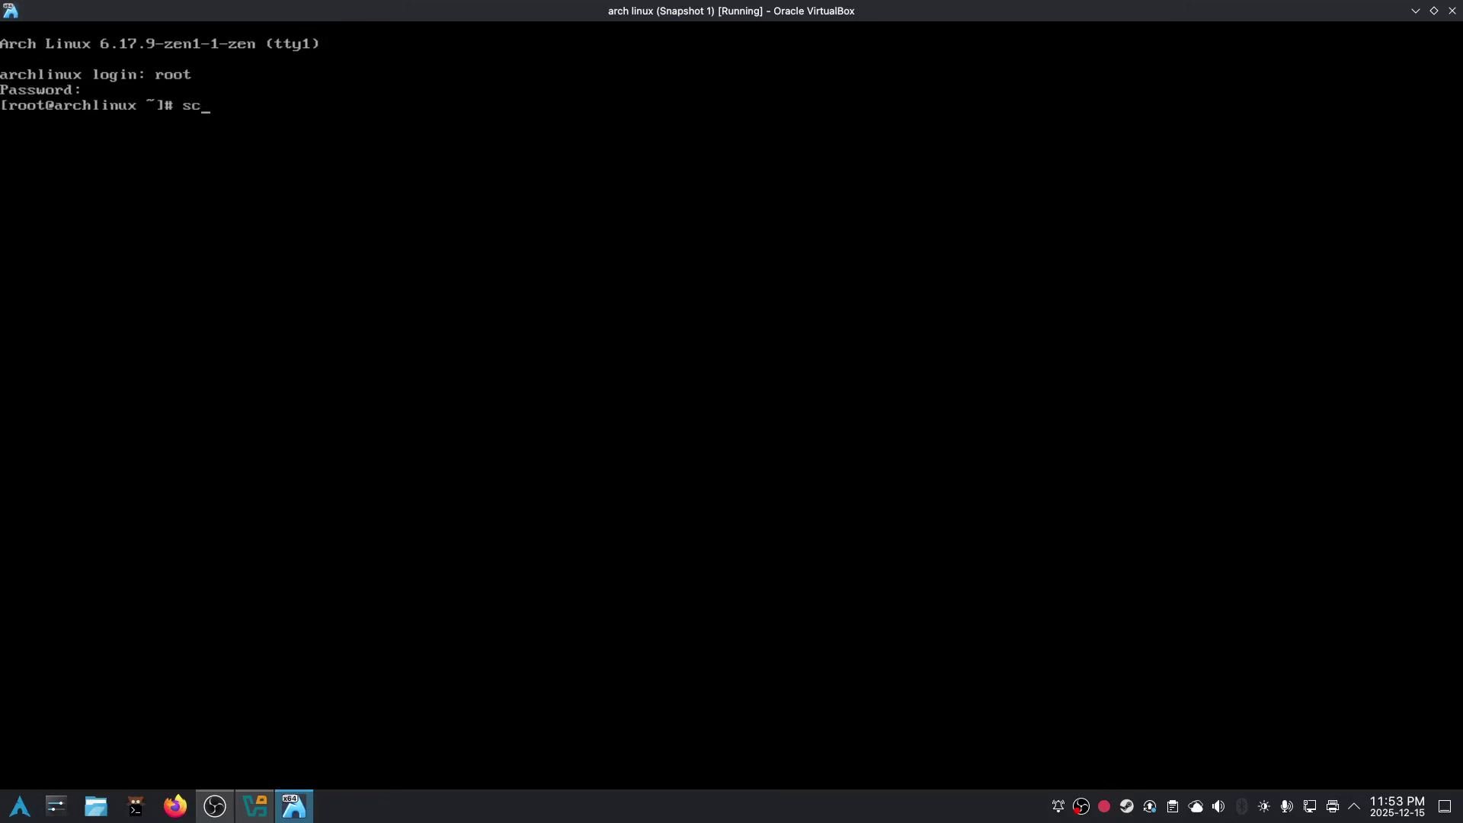
pyautogui.press('BackSpace')
pyautogui.press('BackSpace')
pyautogui.write('dfs')
pyautogui.press('BackSpace')
pyautogui.press('BackSpace')
pyautogui.press('BackSpace')
pyautogui.write('fastfetcj')
pyautogui.press('BackSpace')
pyautogui.write('h')
pyautogui.press('Return')
pyautogui.write('cowsa')
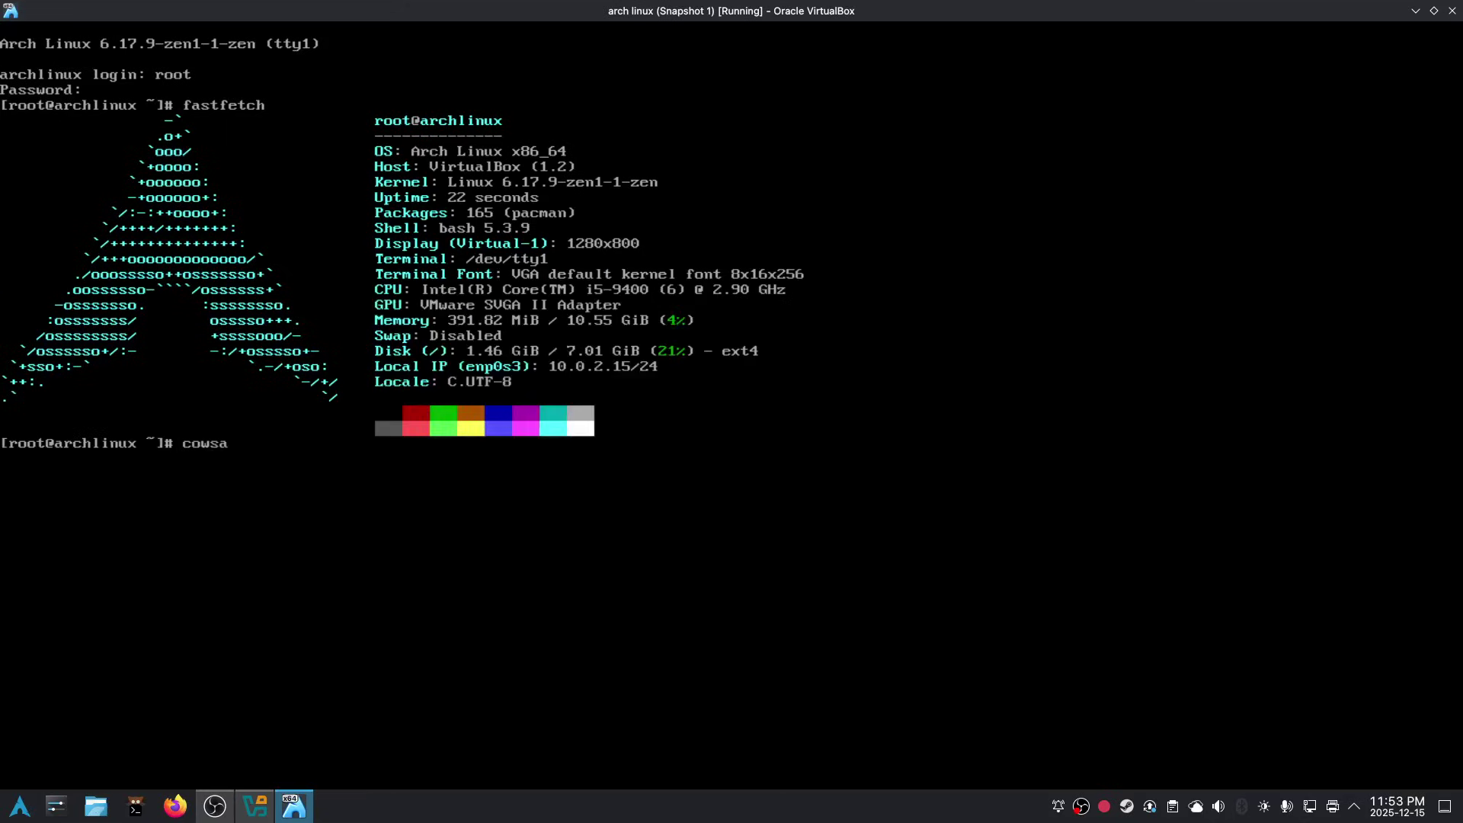
pyautogui.write('y -f dr')
pyautogui.write('agon Day ')
pyautogui.write('529!')
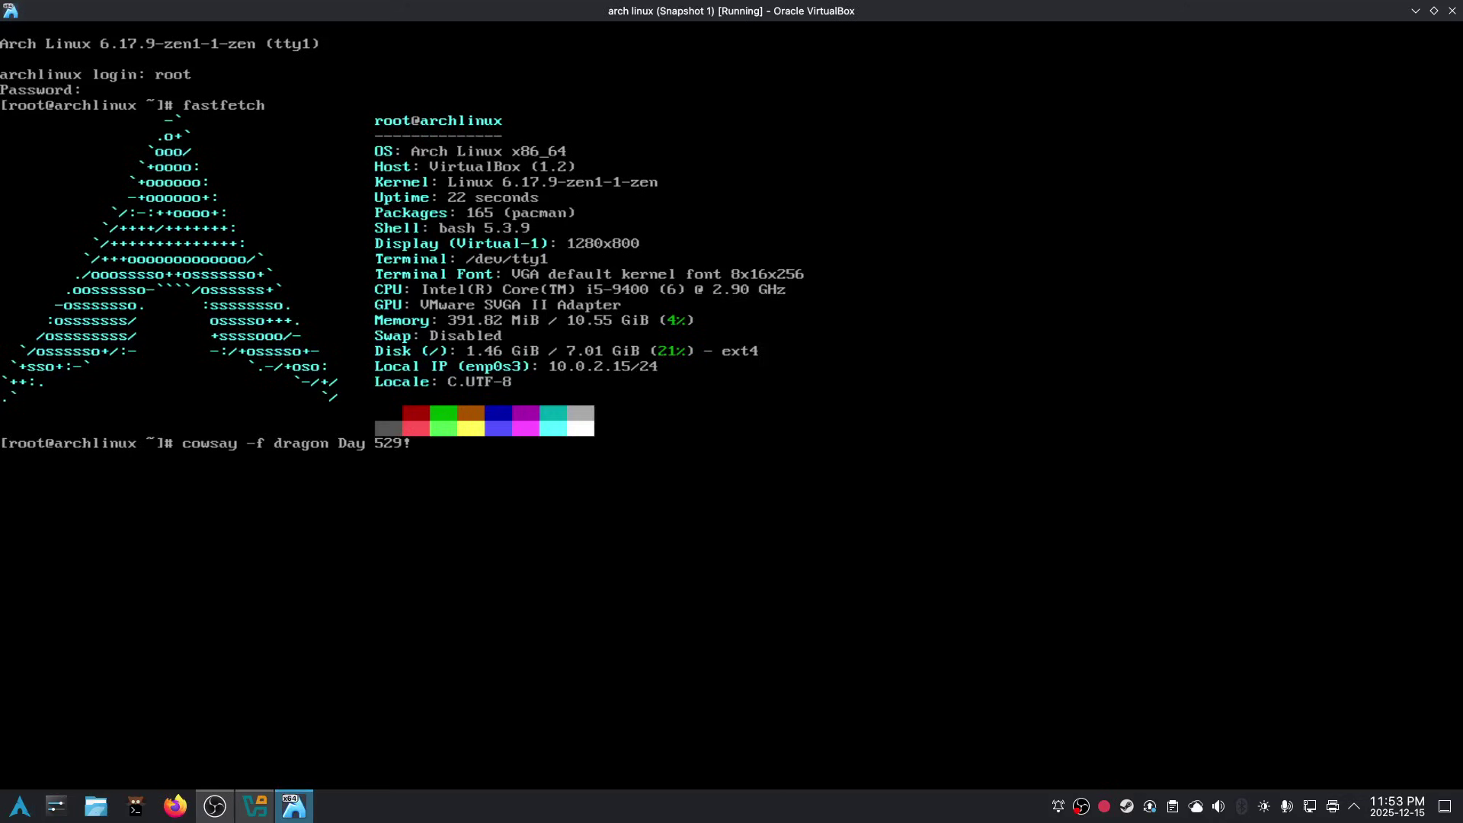
pyautogui.write(' | l')
pyautogui.write('olca')
pyautogui.write('t')
# Show the rainbow dragon saying 'Day 529!', then ping 1.1.1.1 and stop it after replies.
pyautogui.press('Return')
pyautogui.write('ping')
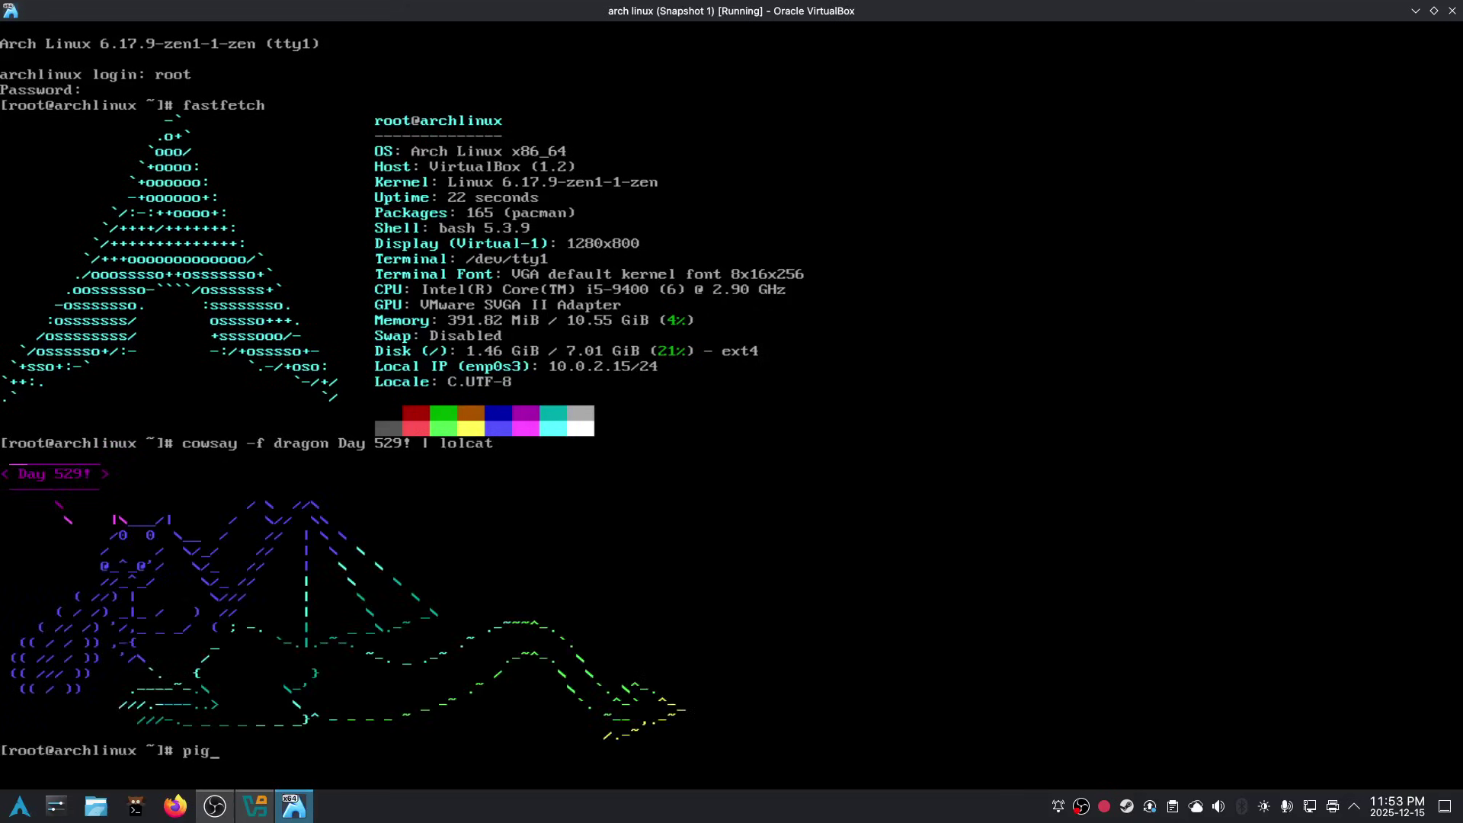
pyautogui.write(' 1.1.1.1')
pyautogui.press('Return')
pyautogui.hotkey('ctrl', 'c')
pyautogui.write('shu')
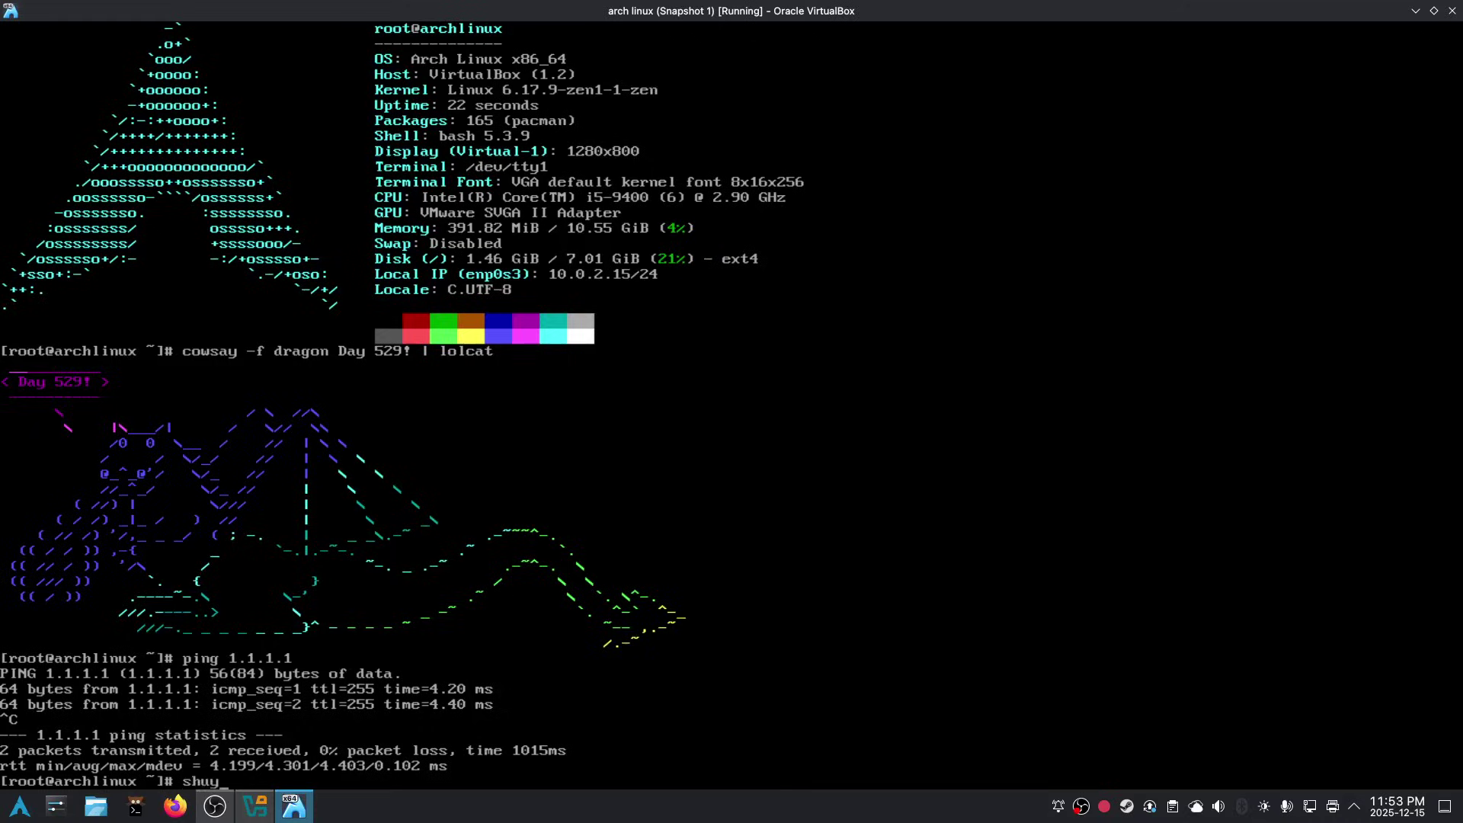
pyautogui.write('tdown now')
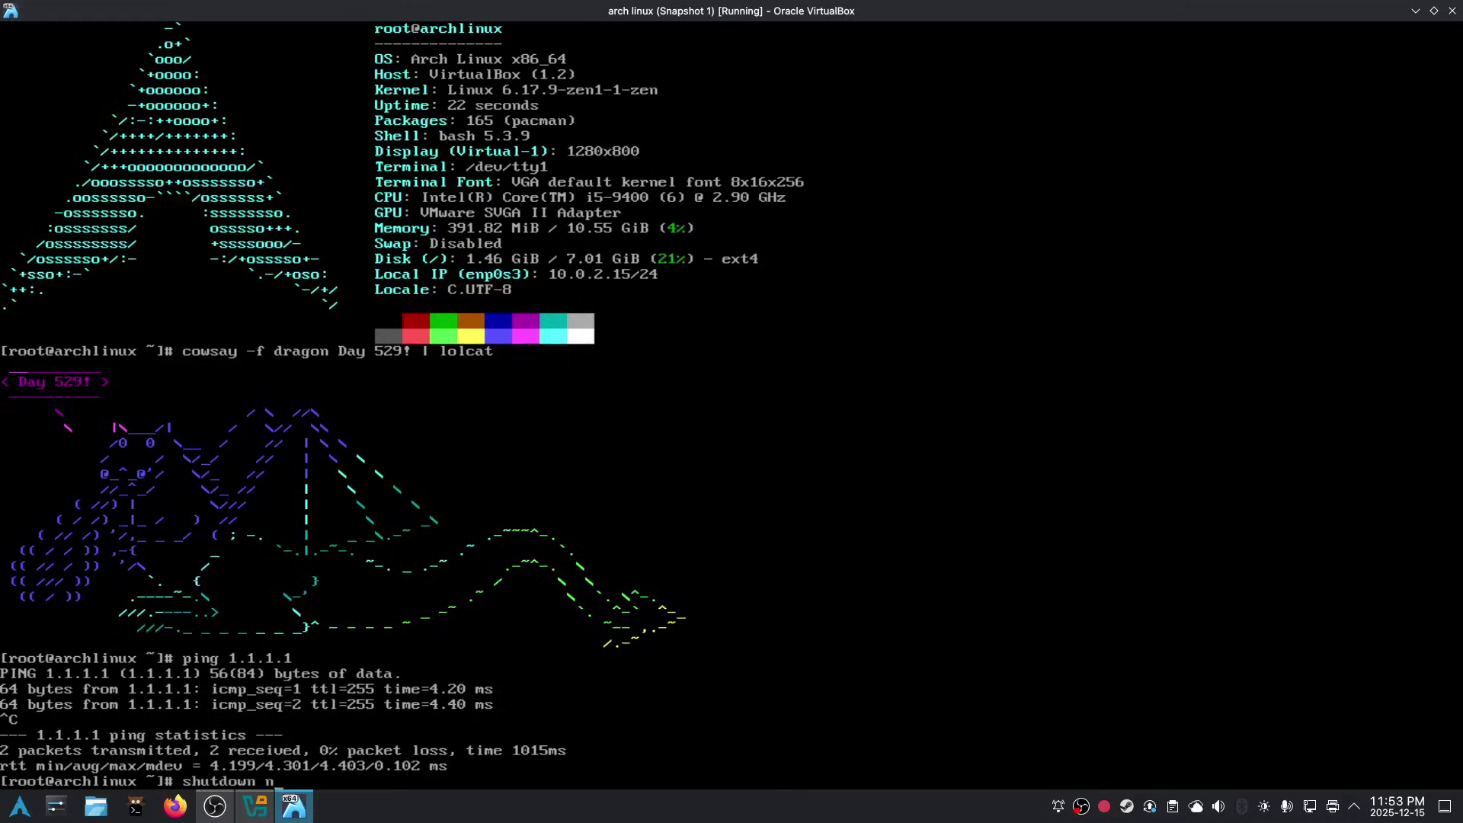